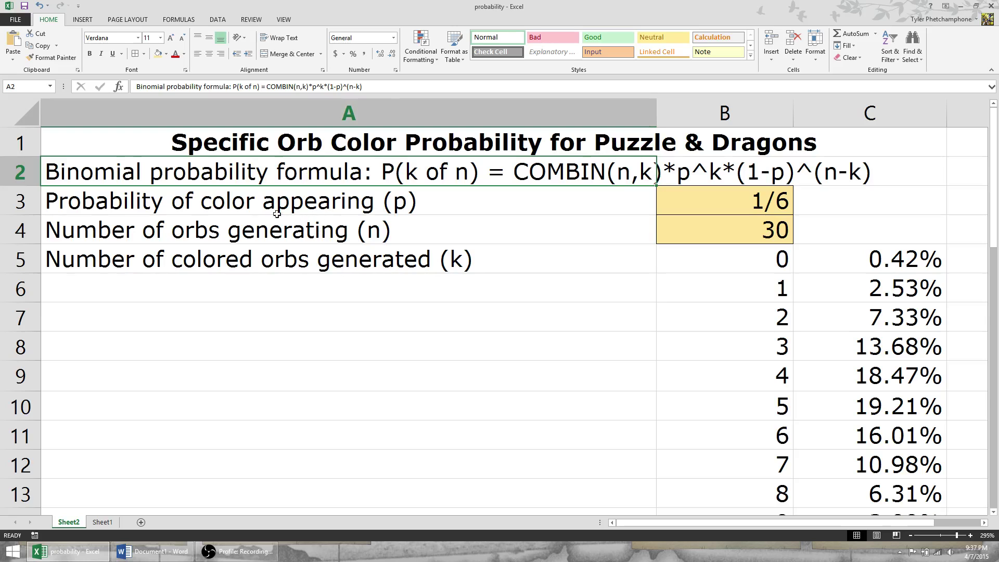
# Change the probability of color appearing (p) in cell B3 to 1/4
pyautogui.click(149, 205)
pyautogui.click(157, 233)
pyautogui.click(119, 207)
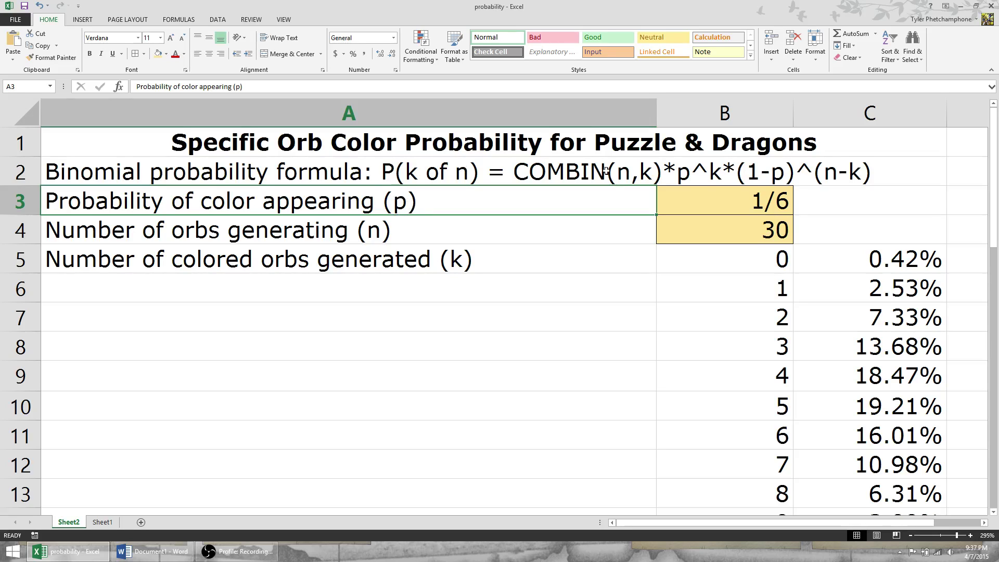
pyautogui.click(769, 204)
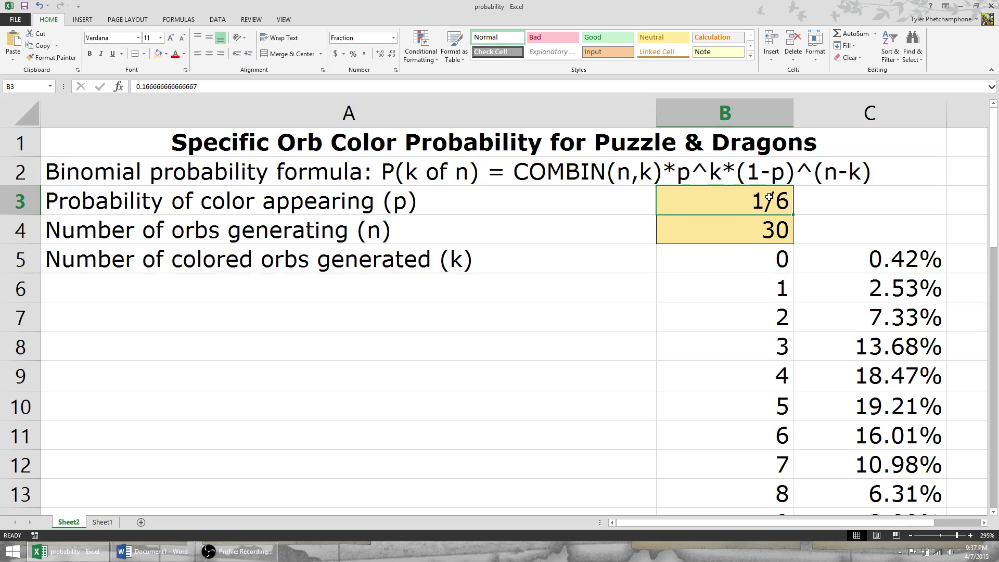
pyautogui.write('1/4')
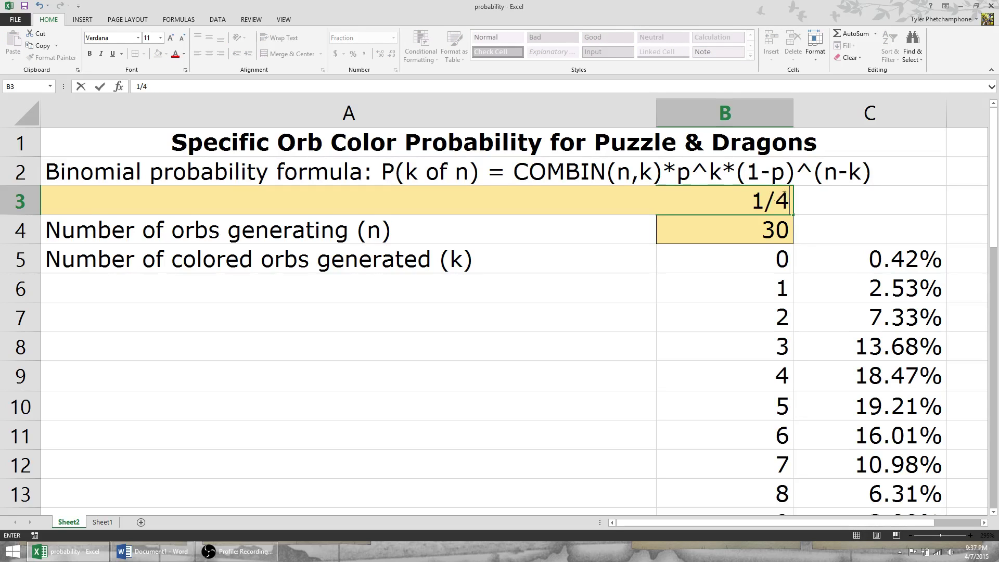
pyautogui.press('Return')
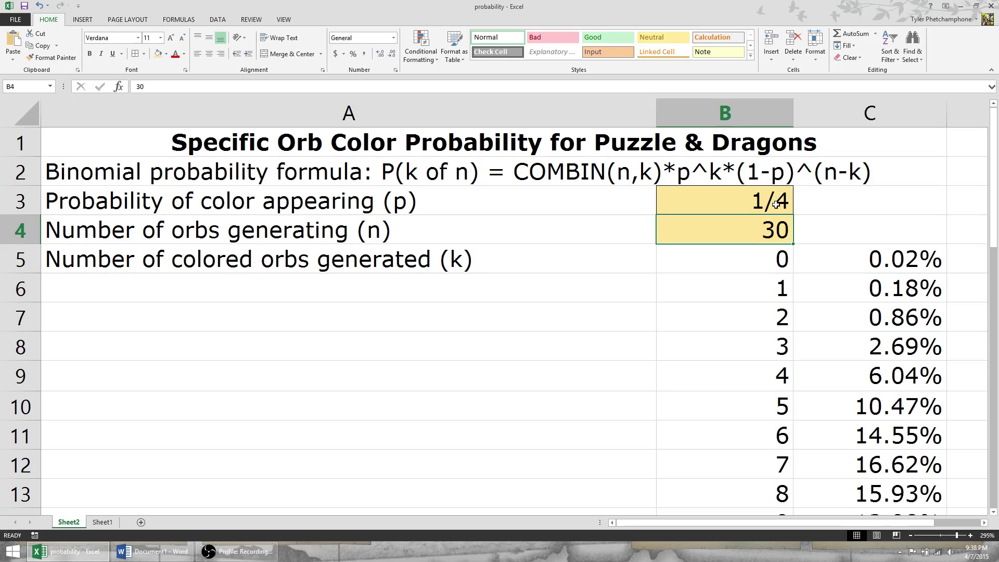
# Set the probability of color appearing (p) in cell B3 to 1/6
pyautogui.click(759, 207)
pyautogui.write('1/6')
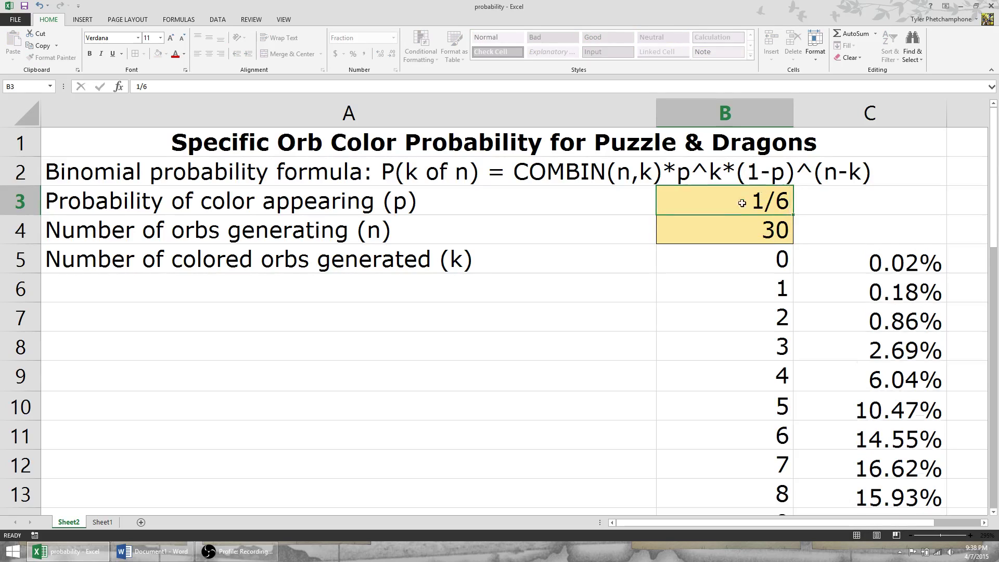
pyautogui.press('Return')
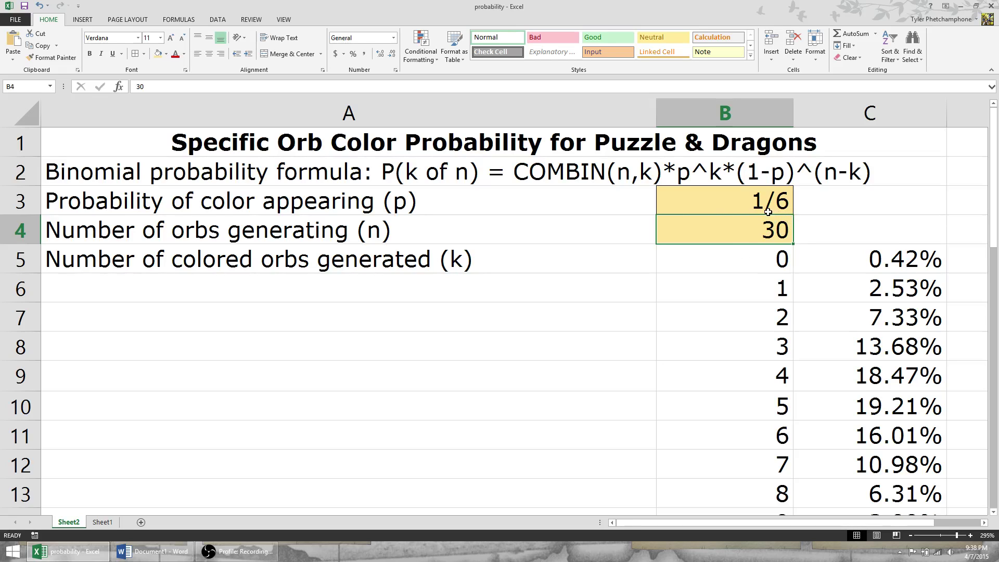
# Total the probabilities for 0 to 30 colored orbs, C5:C35, in cell C36 with AutoSum
pyautogui.click(64, 264)
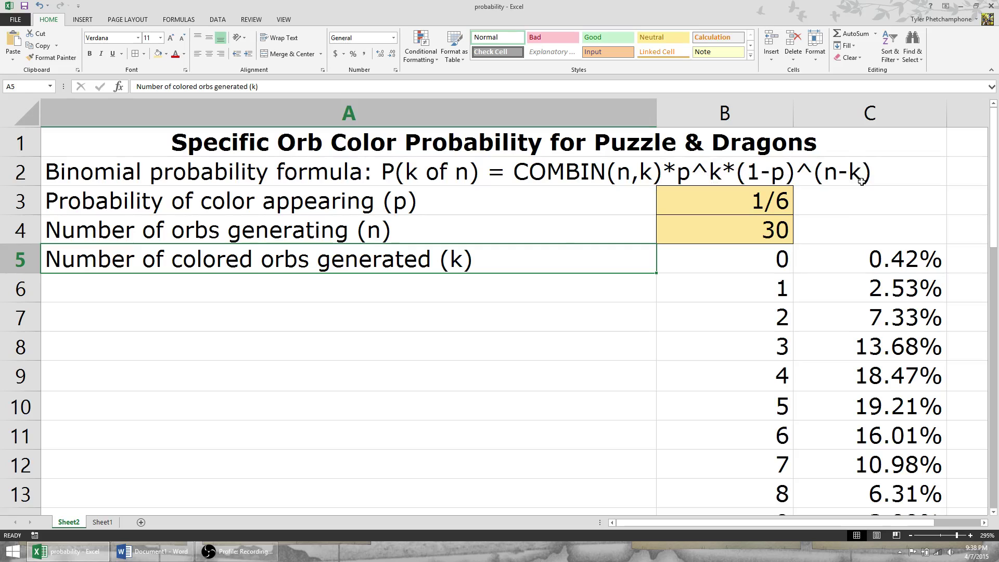
pyautogui.click(753, 267)
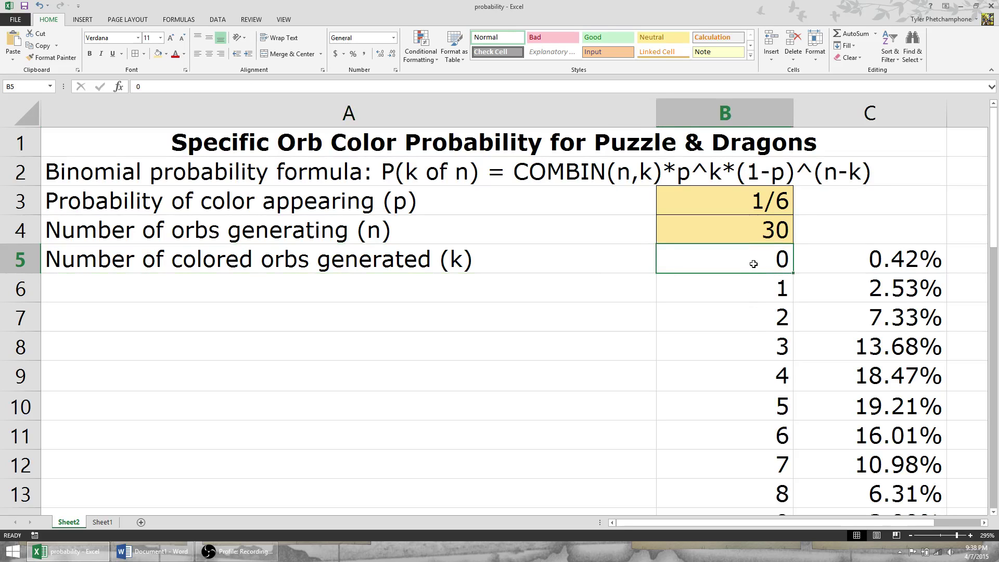
pyautogui.scroll(-10, 753, 264)
pyautogui.scroll(5, 774, 312)
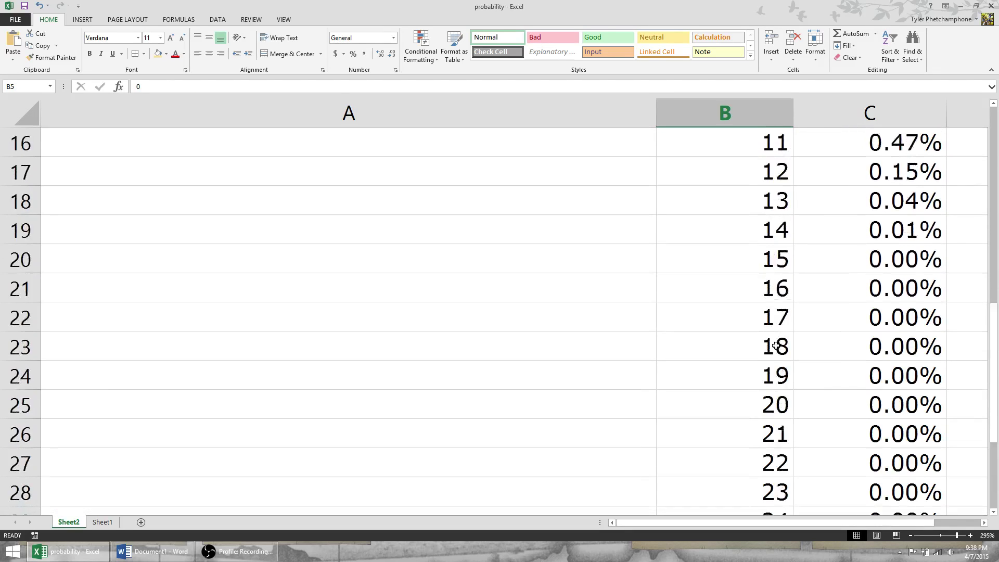
pyautogui.scroll(5, 776, 345)
pyautogui.moveTo(833, 263); pyautogui.dragTo(821, 484)
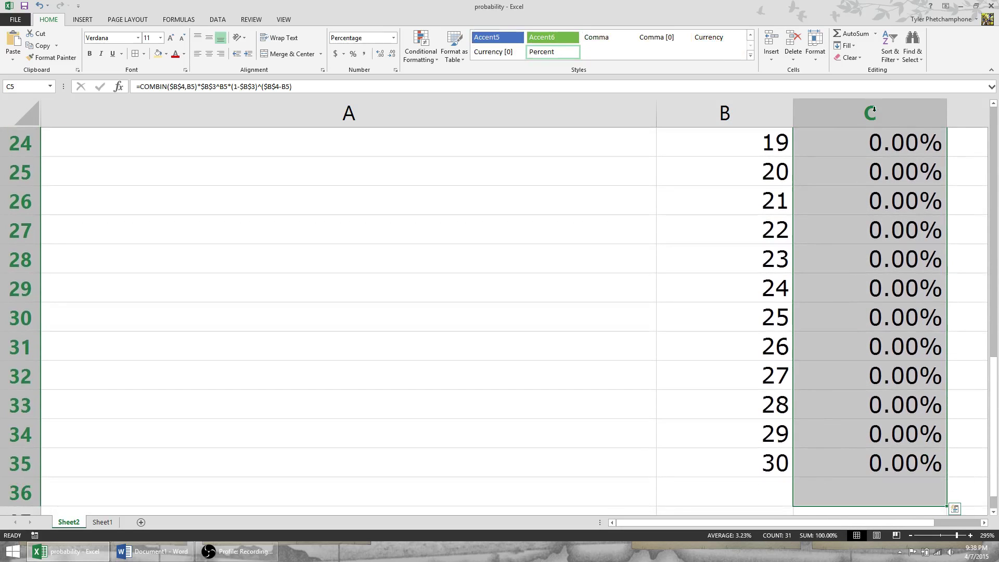
pyautogui.click(849, 34)
pyautogui.scroll(-8, 882, 372)
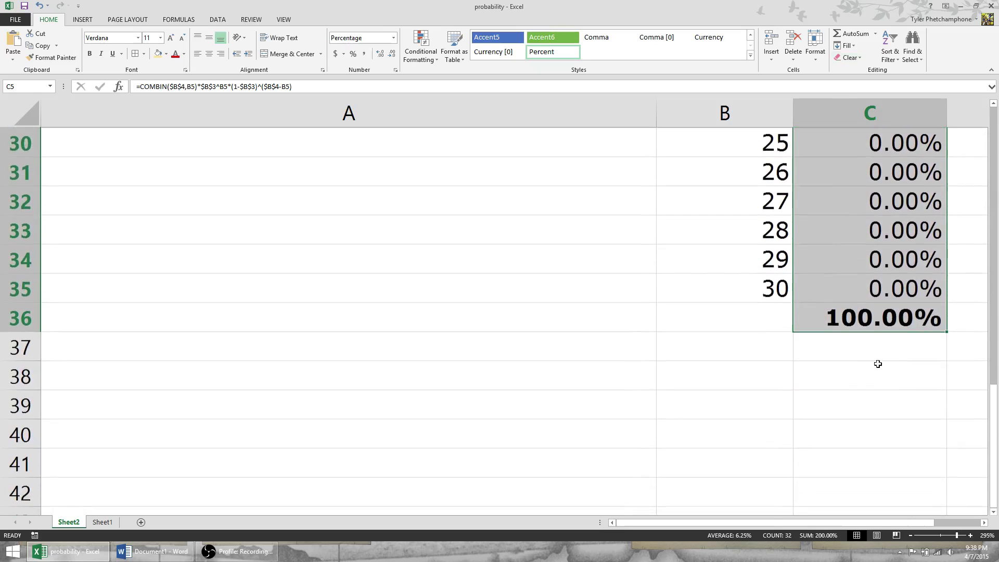
pyautogui.click(879, 319)
# Look through the probability list in column C and examine the chance of generating exactly five colored orbs
pyautogui.scroll(10, 866, 375)
pyautogui.scroll(-7, 829, 299)
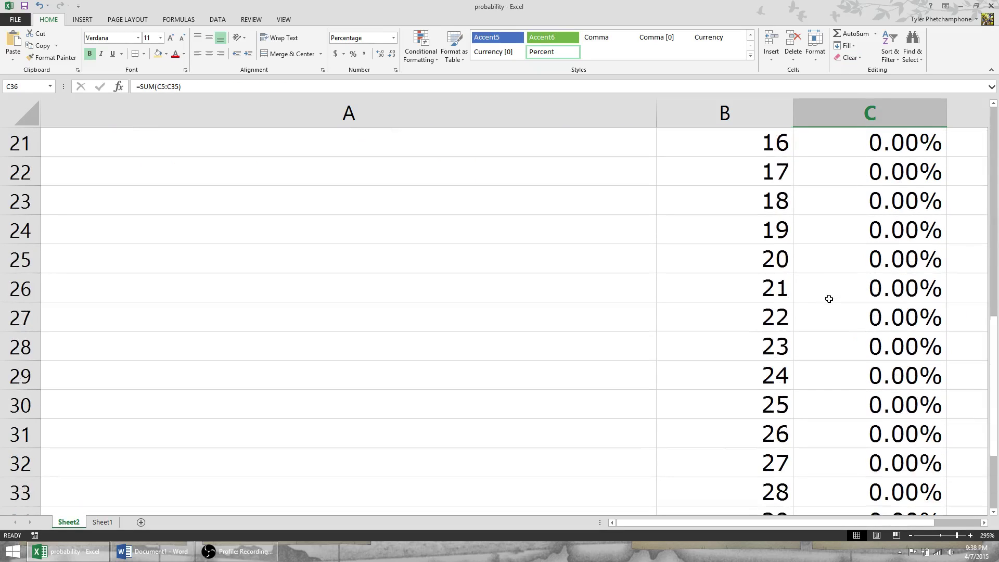
pyautogui.scroll(-2, 829, 298)
pyautogui.scroll(8, 825, 322)
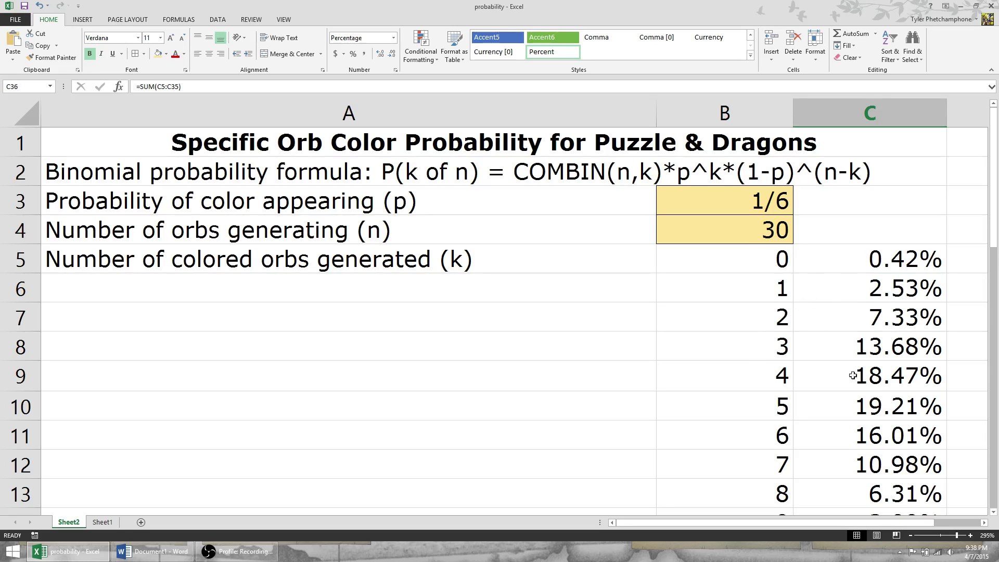
pyautogui.click(821, 350)
pyautogui.scroll(-2, 786, 364)
pyautogui.click(833, 261)
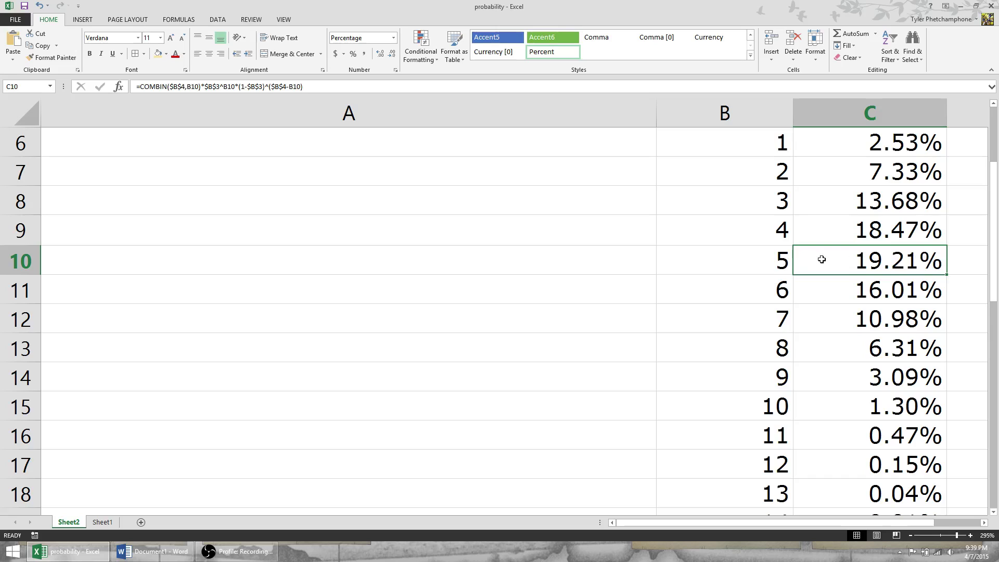
pyautogui.click(765, 261)
pyautogui.click(837, 263)
pyautogui.click(760, 262)
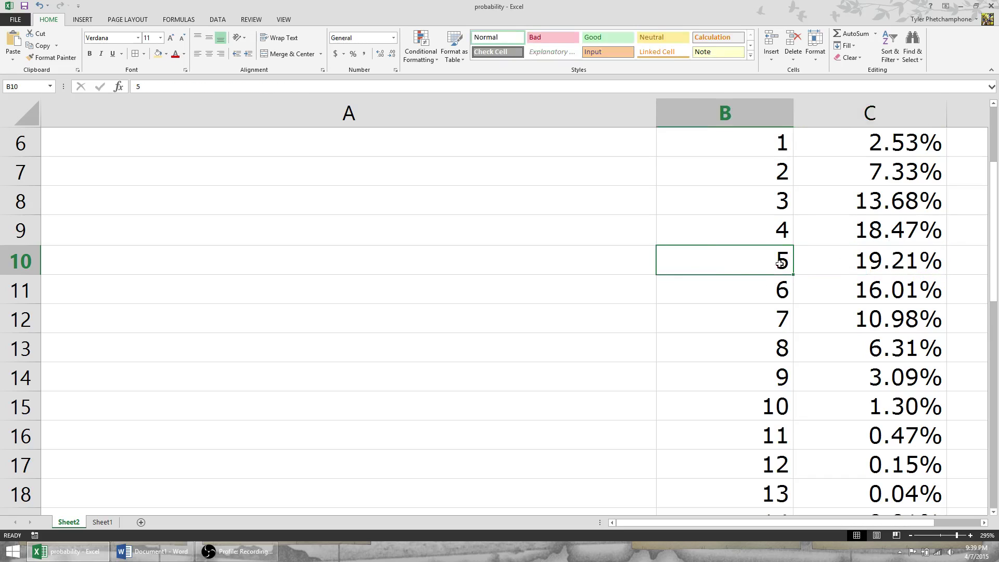
pyautogui.scroll(2, 794, 271)
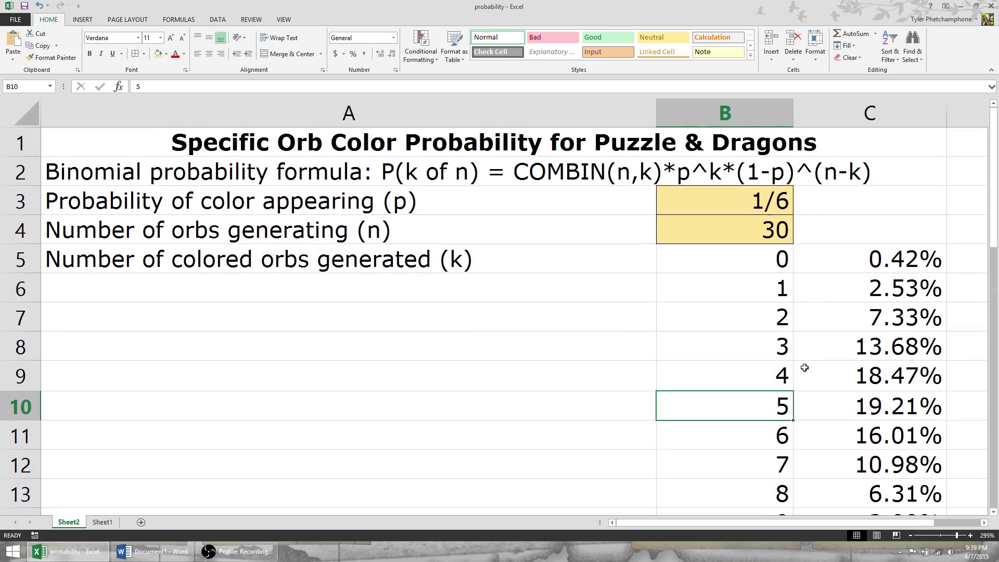
# Replace the total in C36 with an AutoSum of C8:C35, covering three or more colored orbs
pyautogui.click(808, 353)
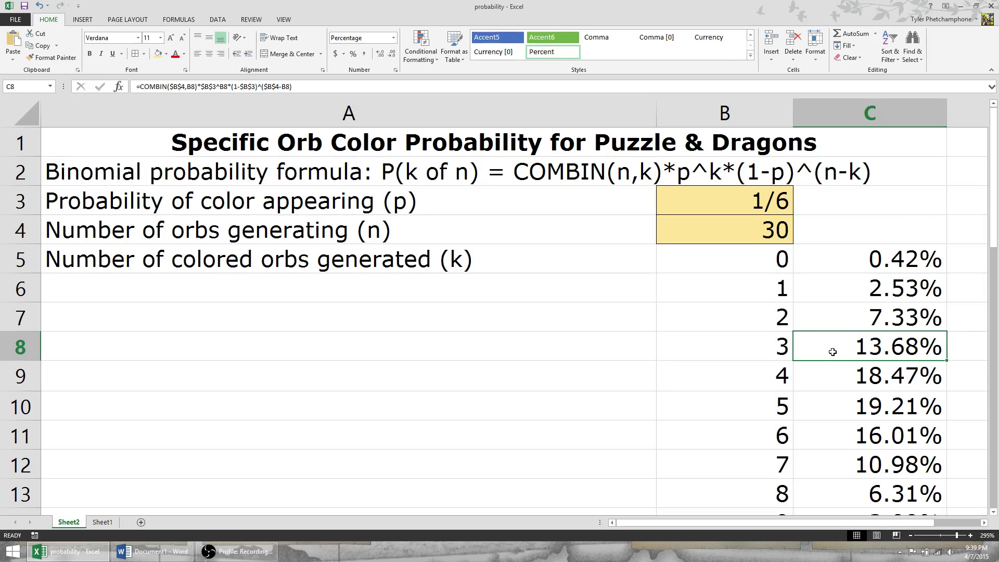
pyautogui.moveTo(833, 352); pyautogui.dragTo(846, 465)
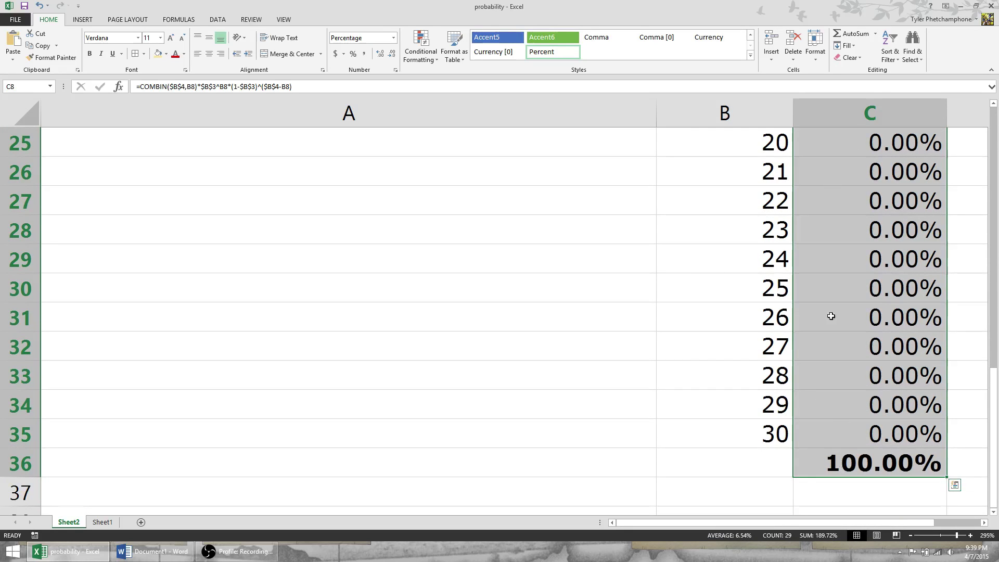
pyautogui.click(849, 33)
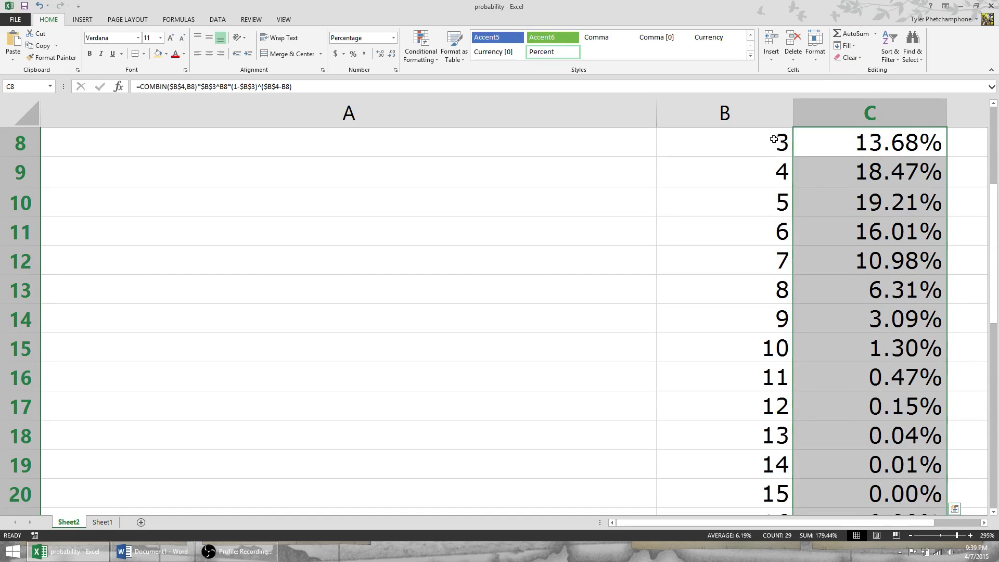
pyautogui.scroll(-7, 805, 228)
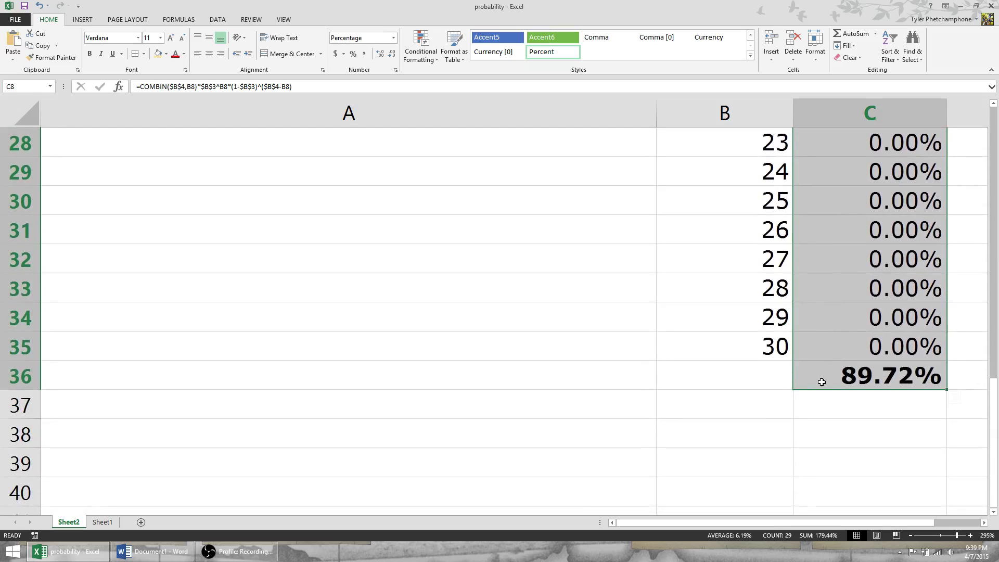
pyautogui.click(839, 367)
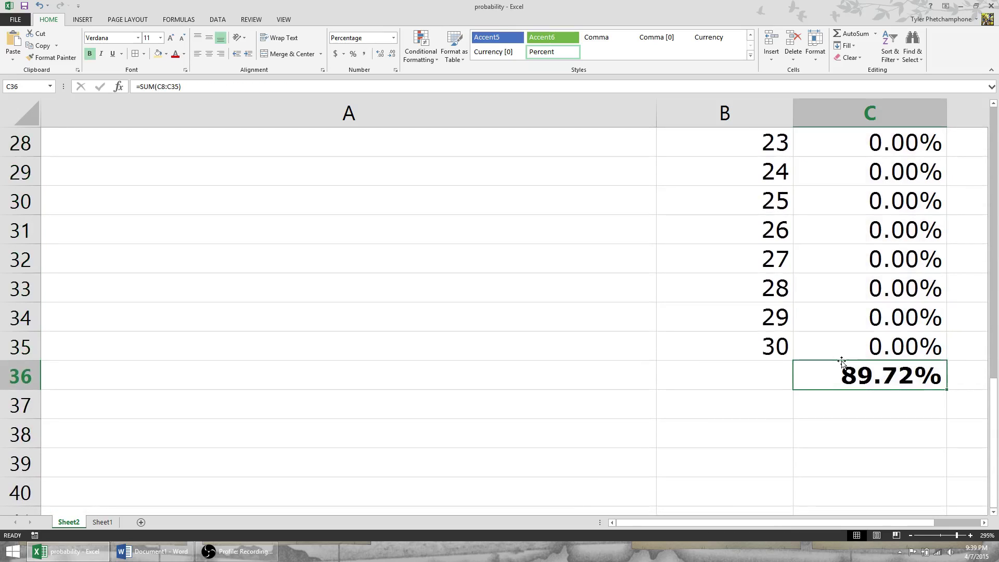
# Enter the formula =C36^6 in cell D36, beside the total
pyautogui.click(958, 374)
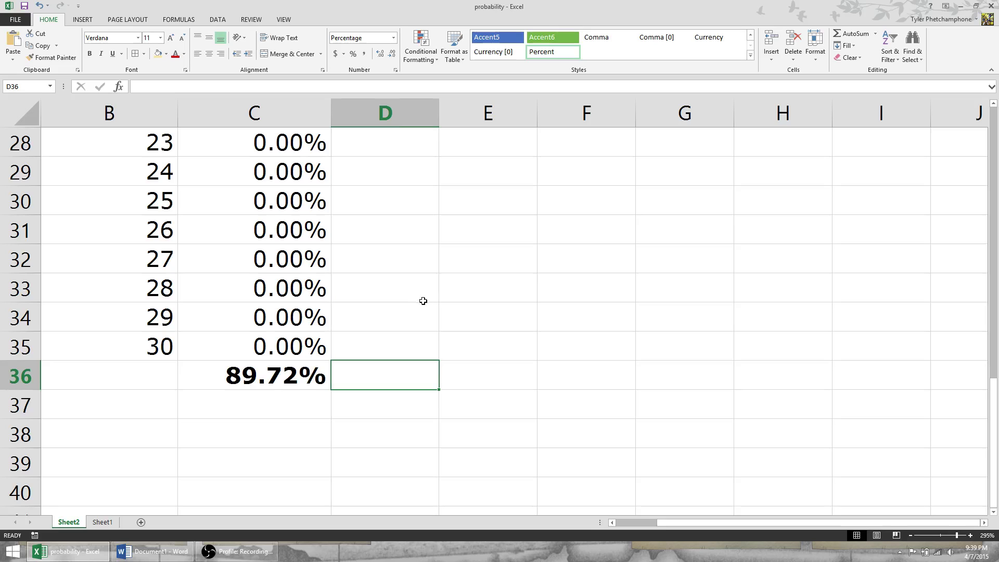
pyautogui.write('=')
pyautogui.click(316, 377)
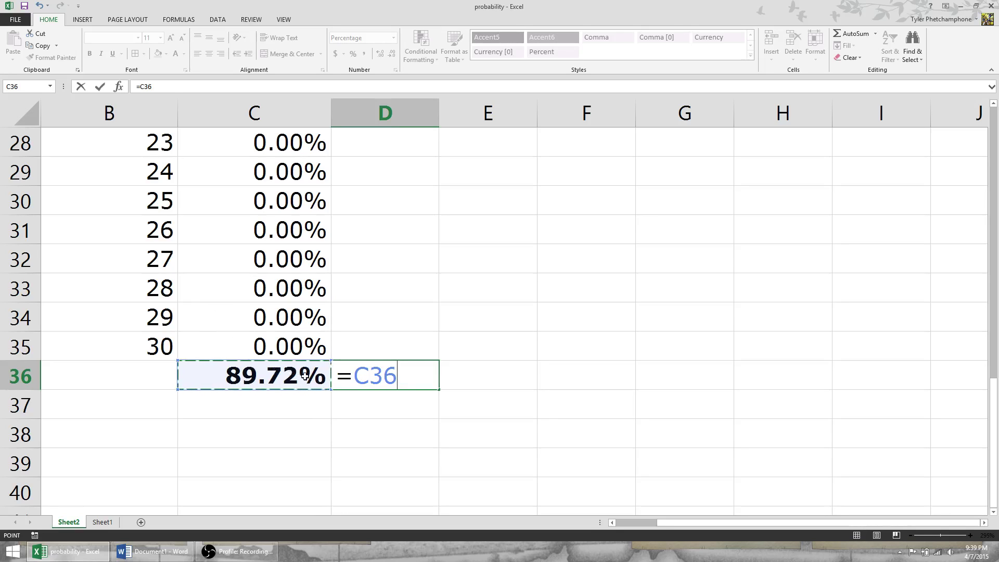
pyautogui.write('^6')
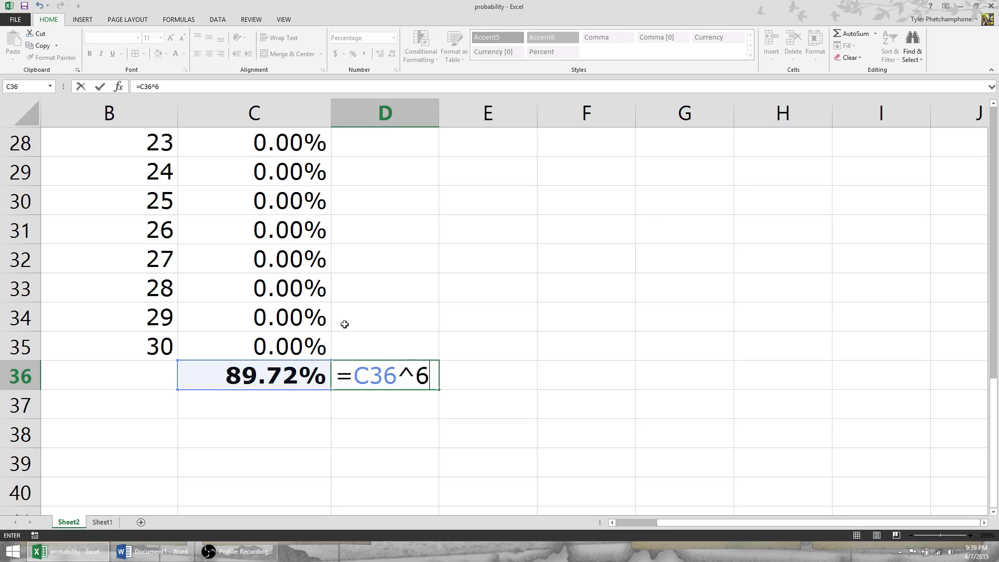
pyautogui.press('Return')
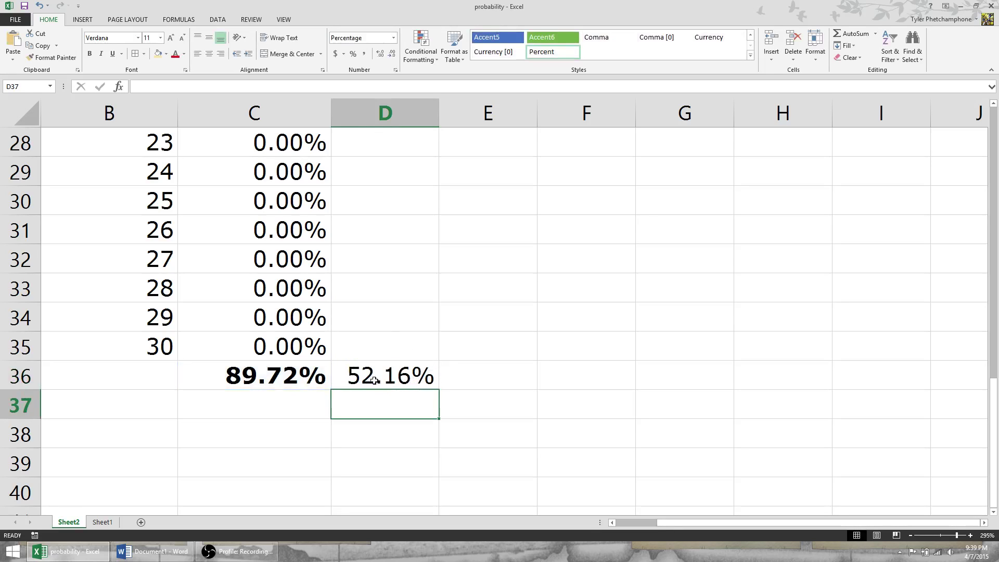
# Change the exponent in the D36 formula to 5, making it =C36^5
pyautogui.click(363, 368)
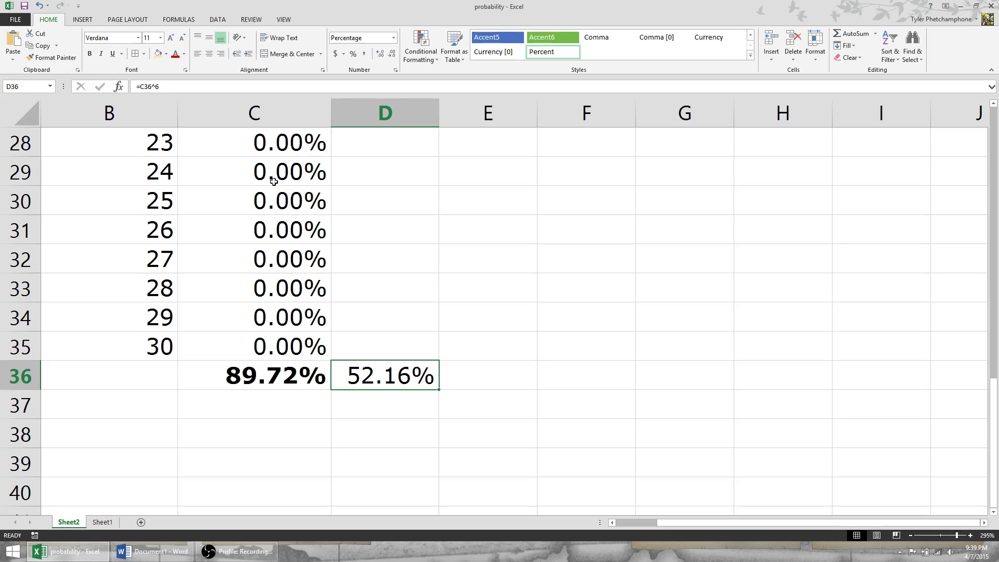
pyautogui.press('F2')
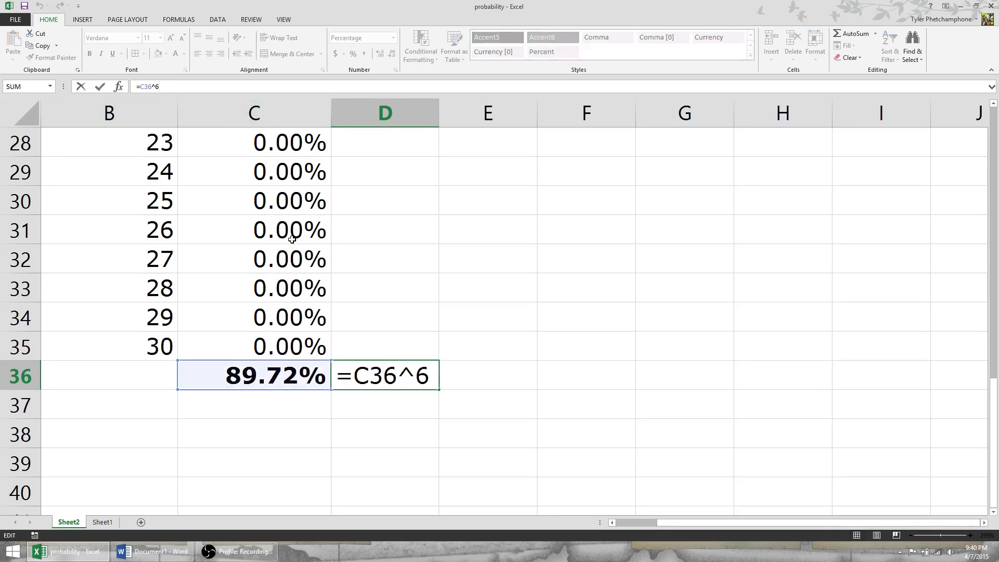
pyautogui.press('BackSpace')
pyautogui.write('5')
pyautogui.press('Return')
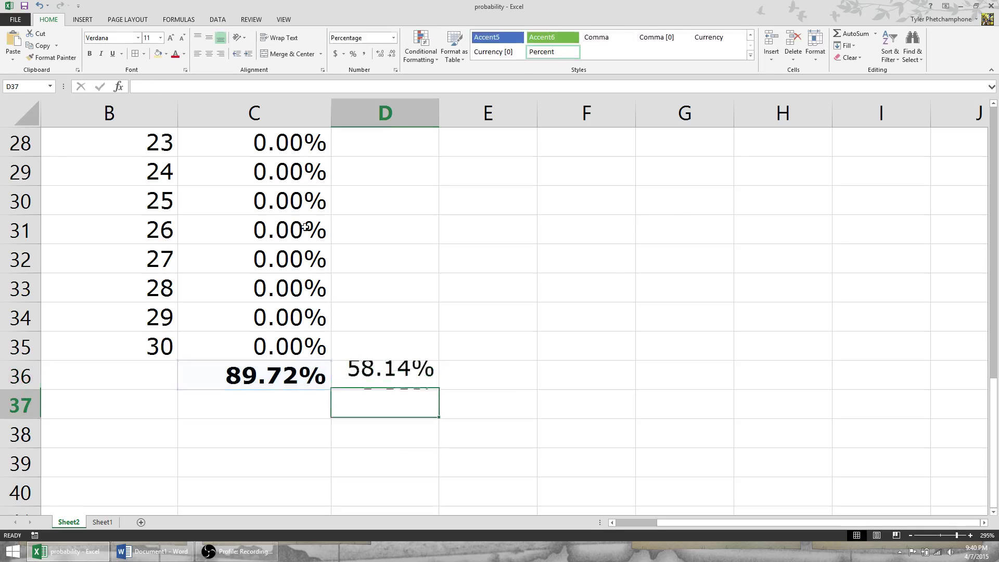
pyautogui.press('Up')
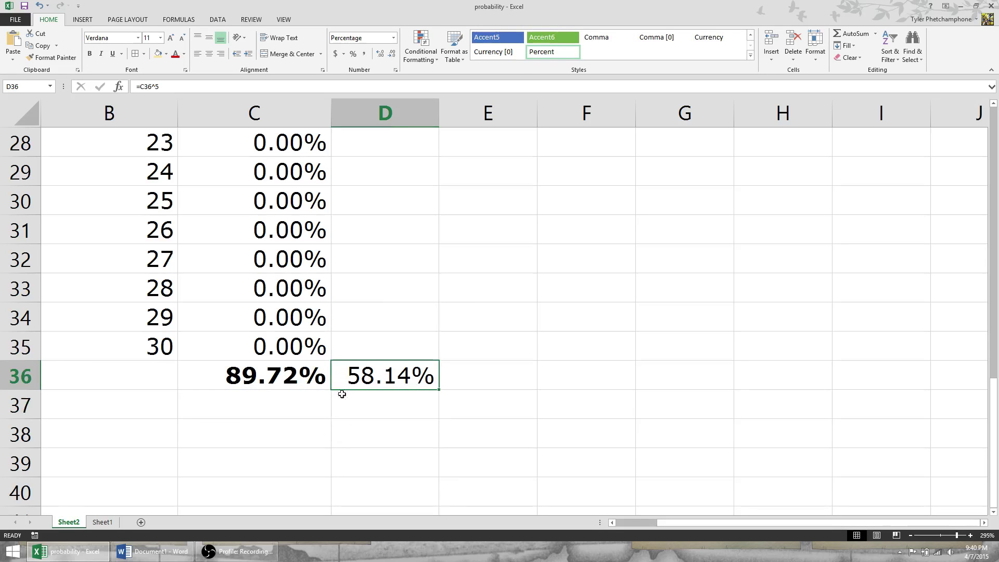
# Undo and redo the exponent change in D36 repeatedly to compare the results for exponents 6 and 5
pyautogui.hotkey('ctrl', 'z')
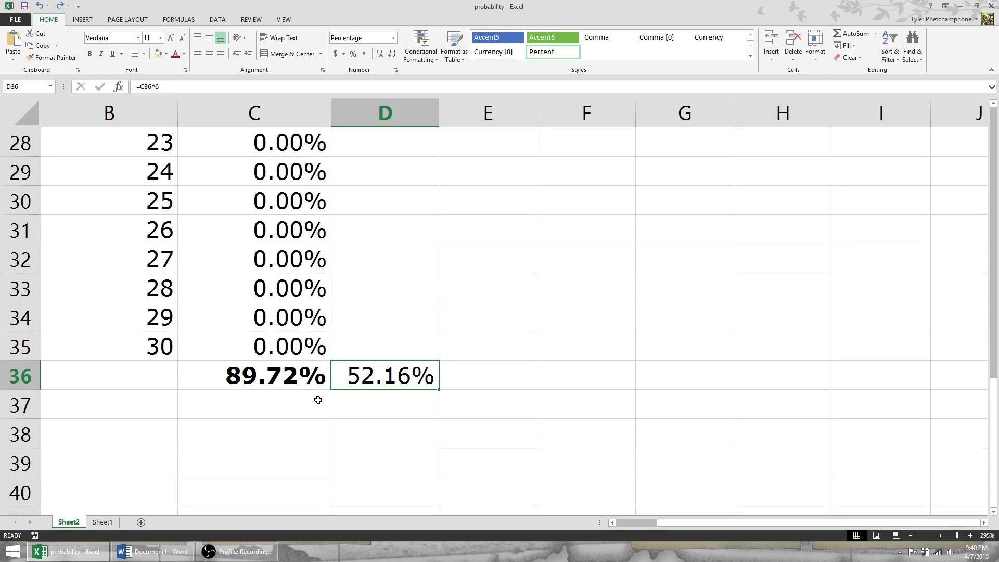
pyautogui.hotkey('ctrl', 'y')
pyautogui.hotkey('ctrl', 'z')
pyautogui.hotkey('ctrl', 'y')
pyautogui.hotkey('ctrl', 'z')
pyautogui.hotkey('ctrl', 'y')
pyautogui.hotkey('ctrl', 'z')
pyautogui.hotkey('ctrl', 'y')
pyautogui.hotkey('ctrl', 'z')
pyautogui.hotkey('ctrl', 'y')
# Change the exponent in the D36 formula to 3, making it =C36^3
pyautogui.click(202, 87)
pyautogui.press('BackSpace')
pyautogui.write('3')
pyautogui.press('Return')
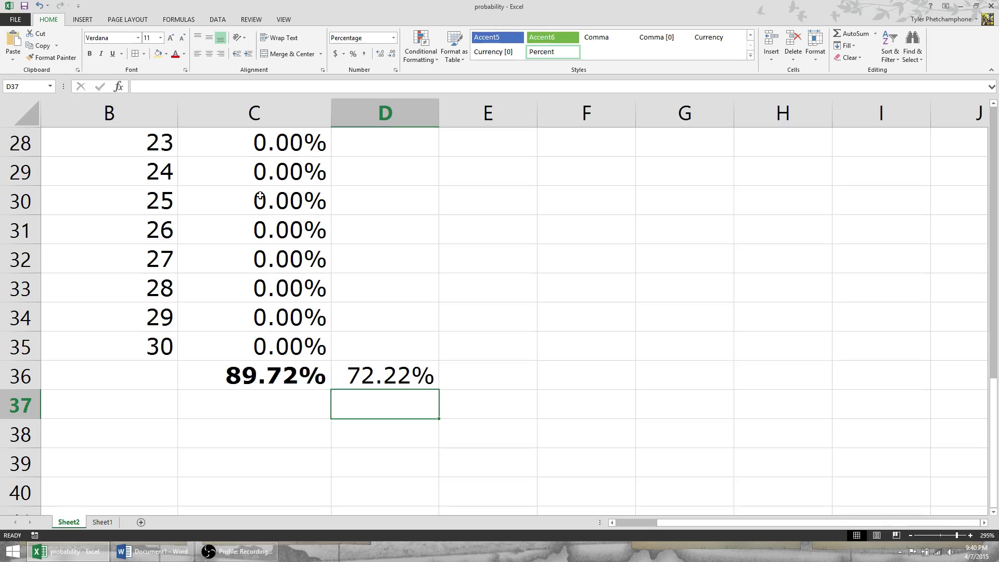
# Set the exponent in the D36 formula to 4, making it =C36^4
pyautogui.click(250, 379)
pyautogui.click(377, 375)
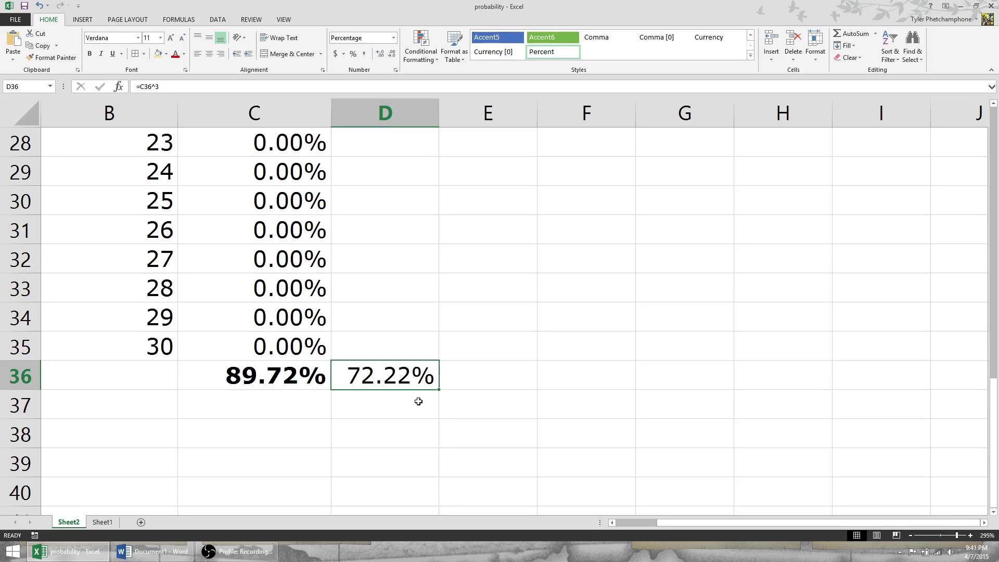
pyautogui.click(182, 88)
pyautogui.press('BackSpace')
pyautogui.write('4')
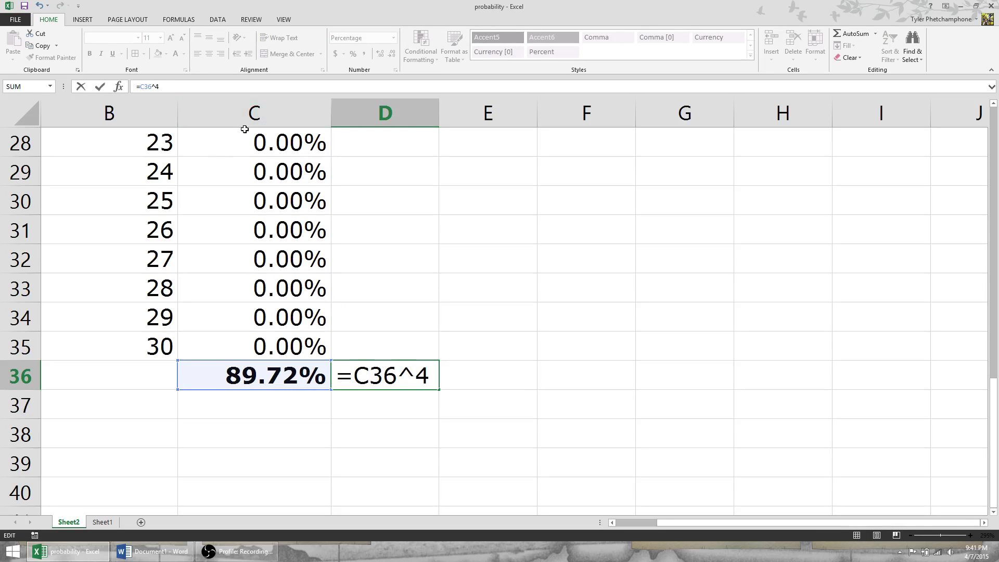
pyautogui.press('Return')
pyautogui.click(366, 370)
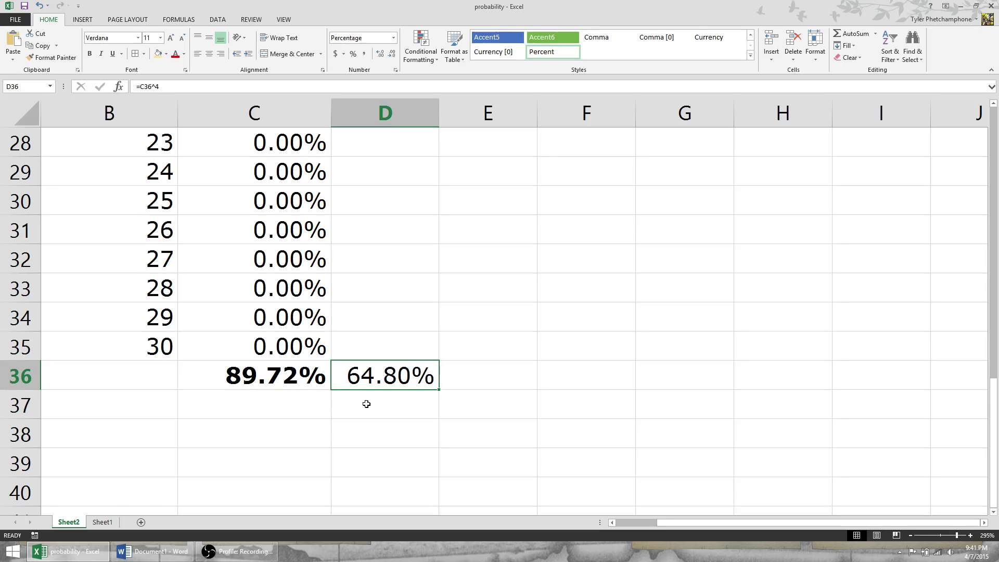
pyautogui.hscroll(-2, 360, 404)
pyautogui.scroll(9, 261, 397)
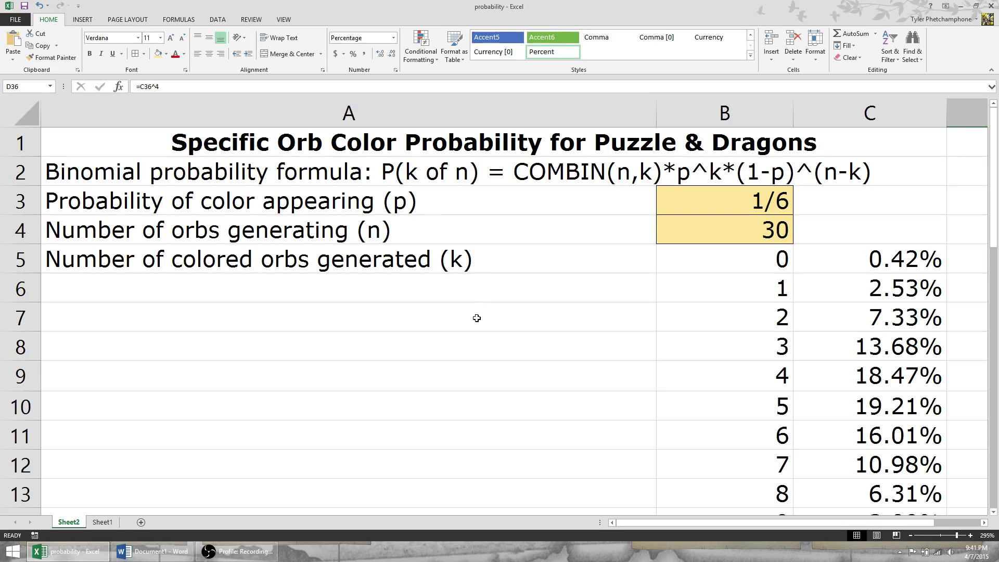
# Set the probability of the color appearing in B3 to 1/2
pyautogui.click(361, 296)
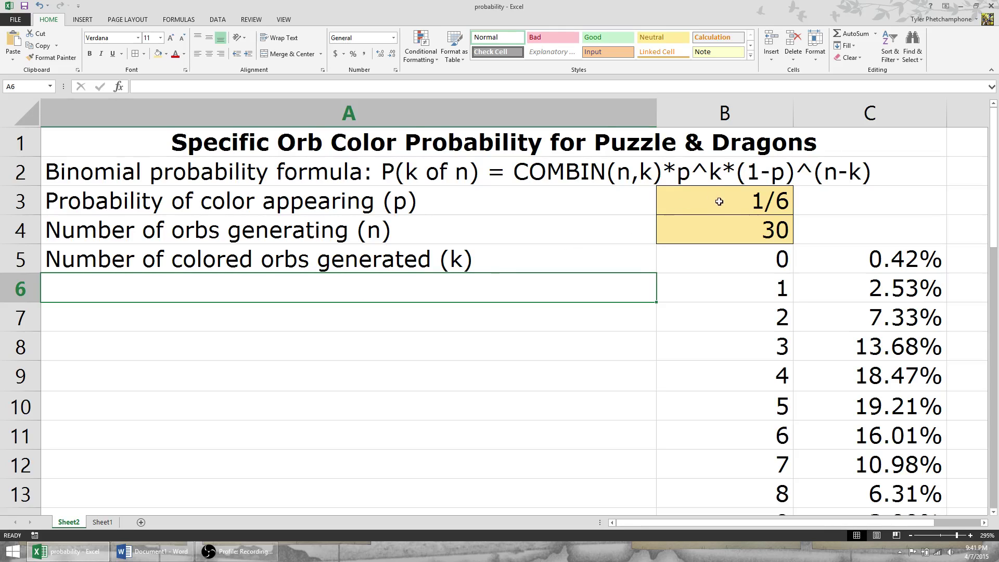
pyautogui.click(720, 202)
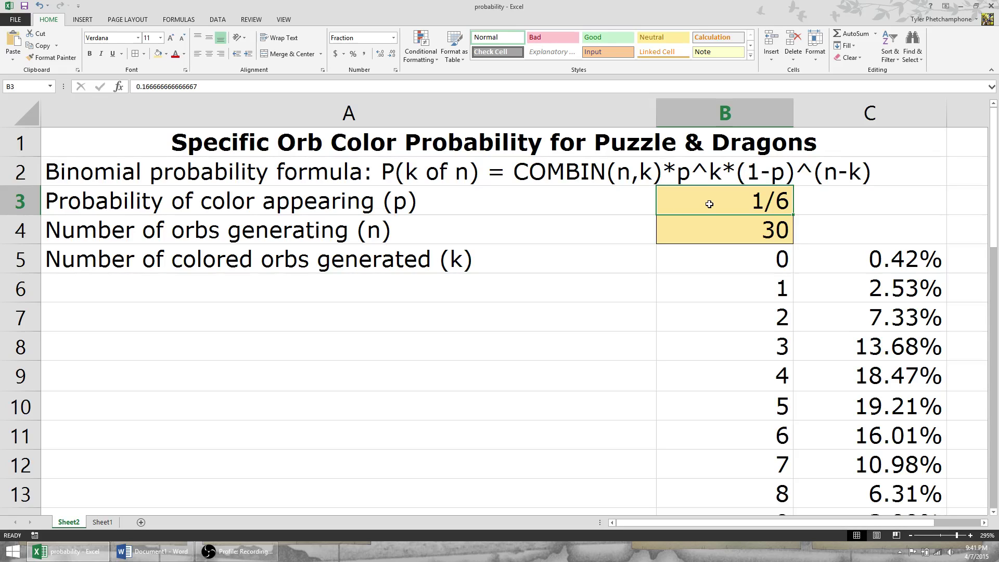
pyautogui.write('1/2')
pyautogui.press('Return')
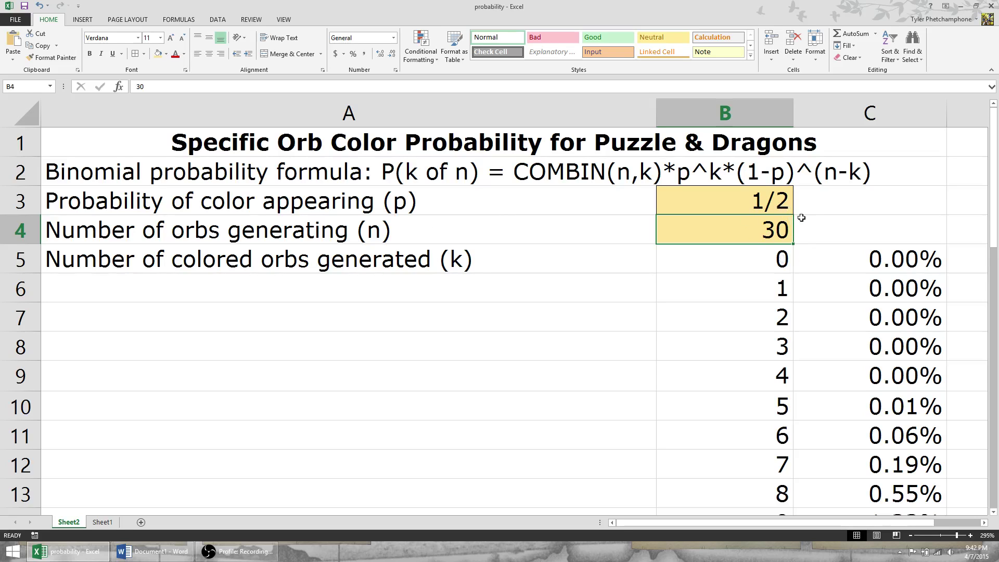
# Check the combined probability of generating 13 to 17 colored orbs in C18:C22
pyautogui.click(824, 248)
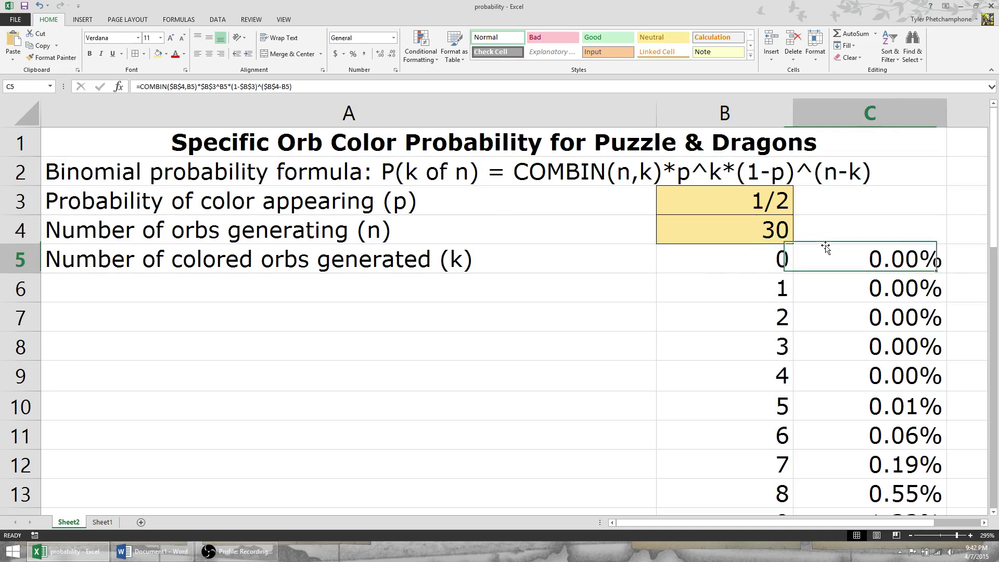
pyautogui.scroll(-5, 816, 234)
pyautogui.scroll(2, 835, 271)
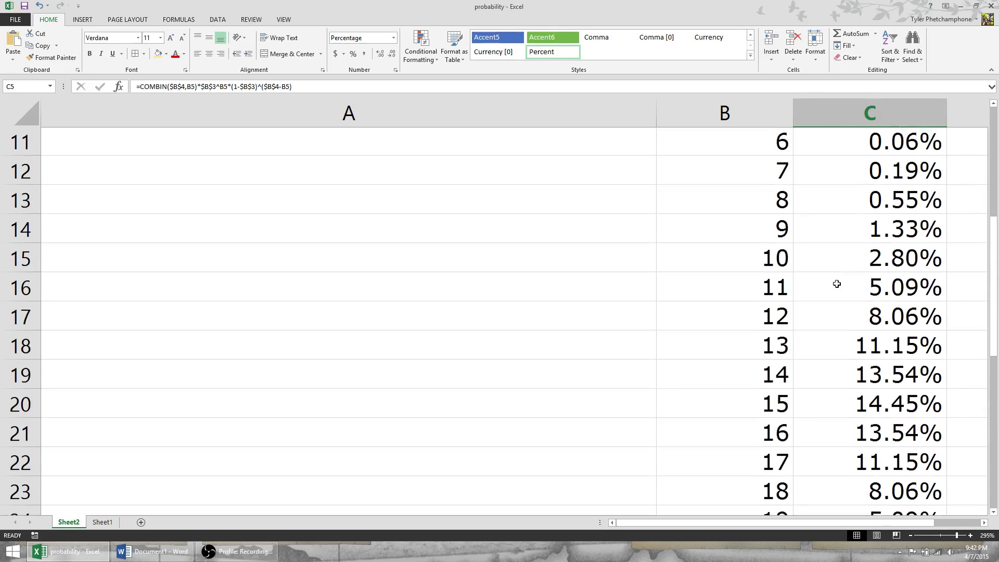
pyautogui.scroll(-1, 853, 314)
pyautogui.scroll(-1, 859, 315)
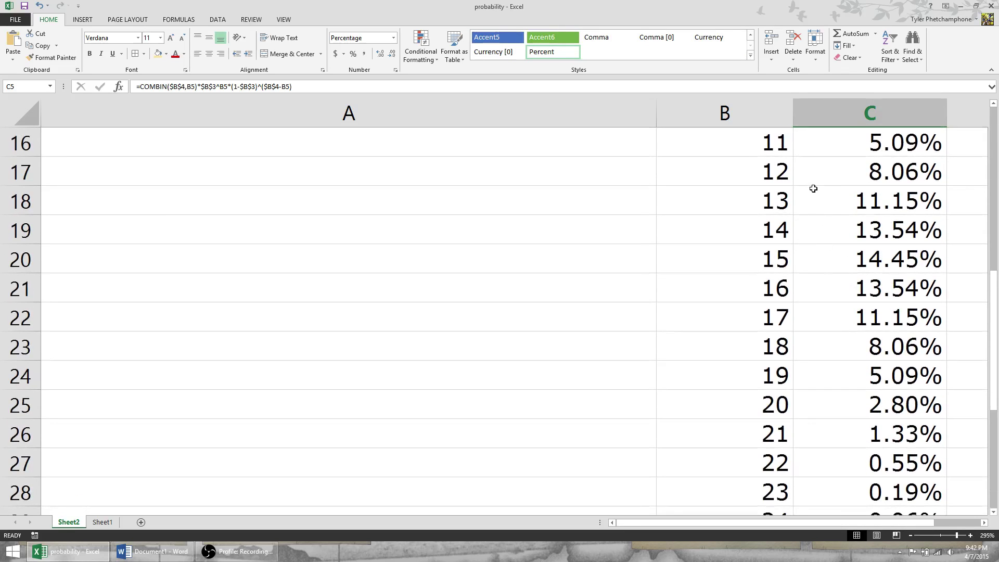
pyautogui.click(815, 206)
pyautogui.moveTo(816, 206); pyautogui.dragTo(823, 313)
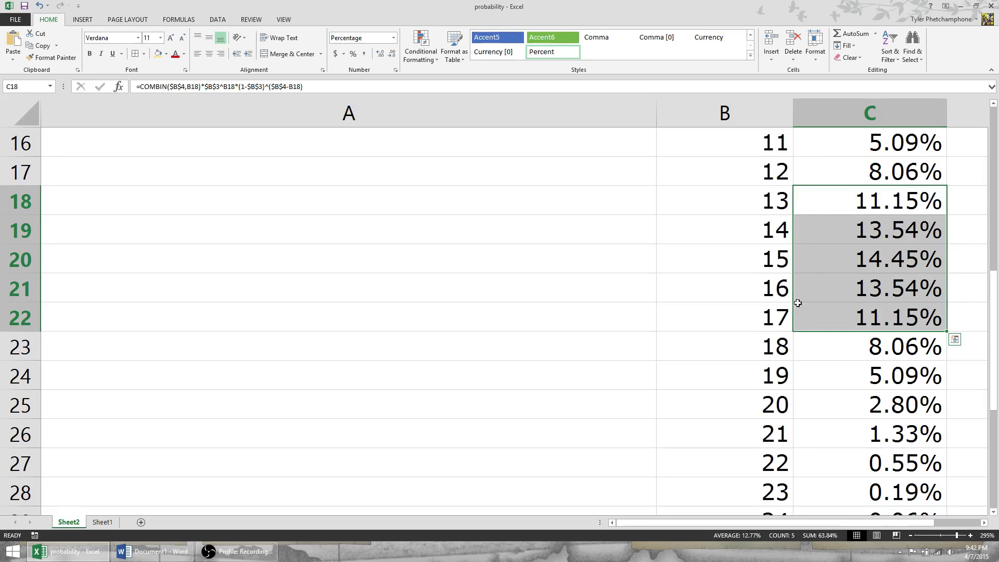
pyautogui.click(856, 256)
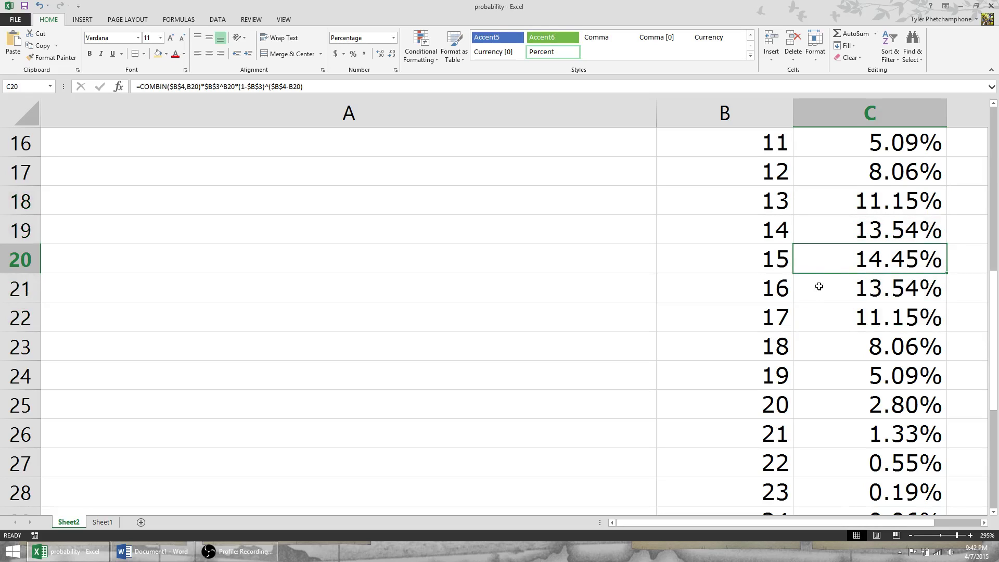
# Replace the total in C36 with =SUM(C23:C35) to add the probabilities of 18 or more orbs
pyautogui.click(836, 363)
pyautogui.click(832, 344)
pyautogui.scroll(-2, 835, 328)
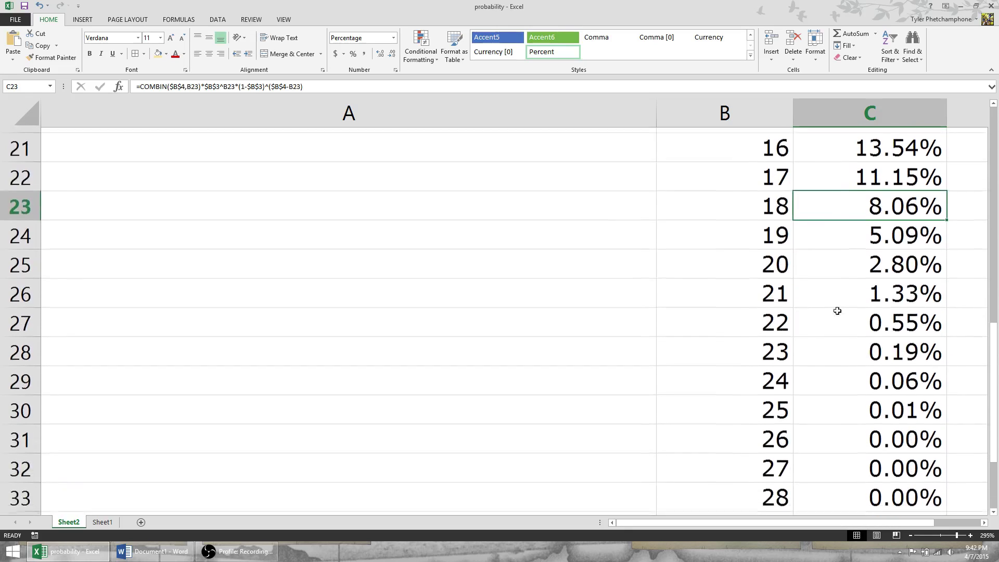
pyautogui.moveTo(834, 201); pyautogui.dragTo(860, 447)
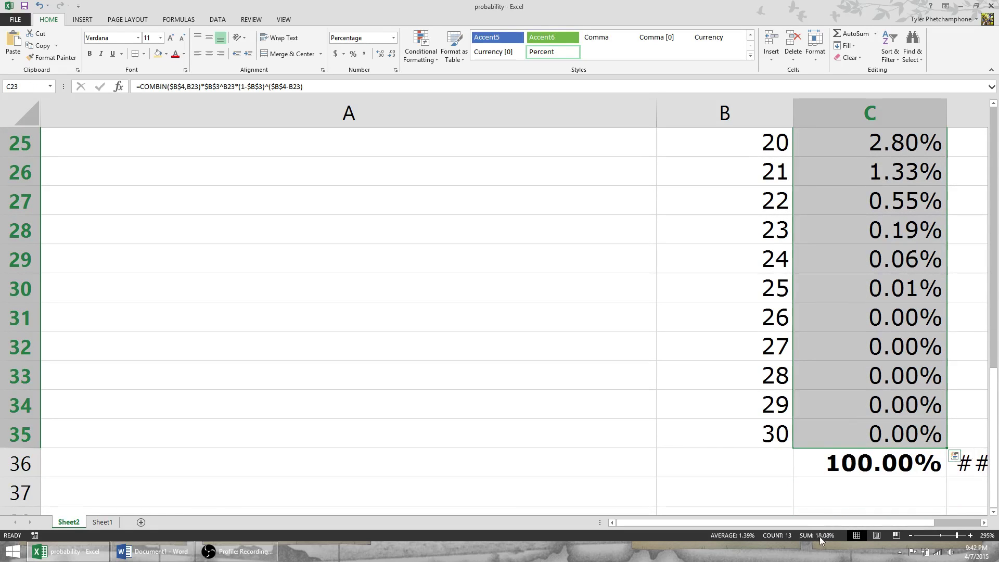
pyautogui.keyDown('shift'); pyautogui.click(857, 460); pyautogui.keyUp('shift')
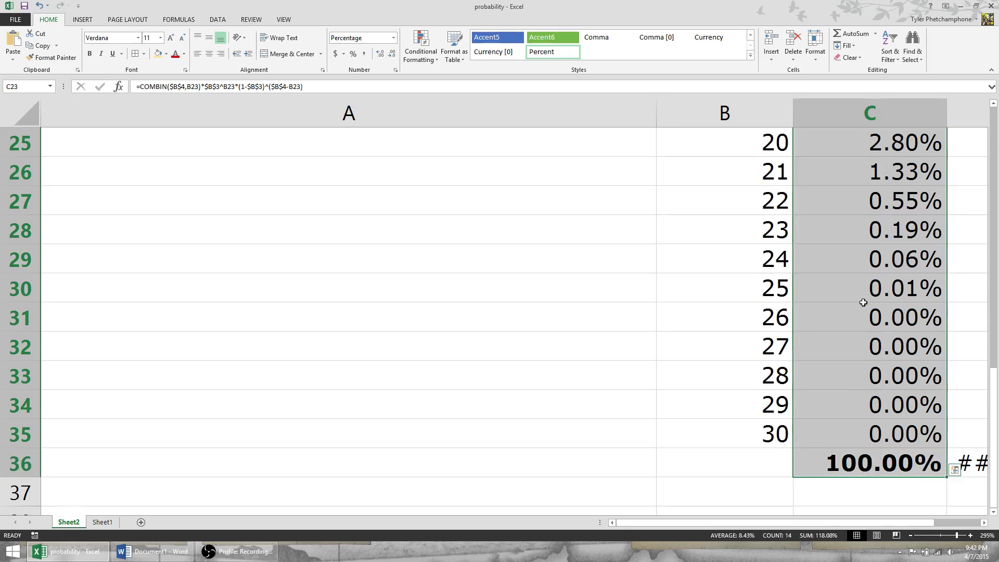
pyautogui.click(842, 36)
pyautogui.scroll(-2, 864, 260)
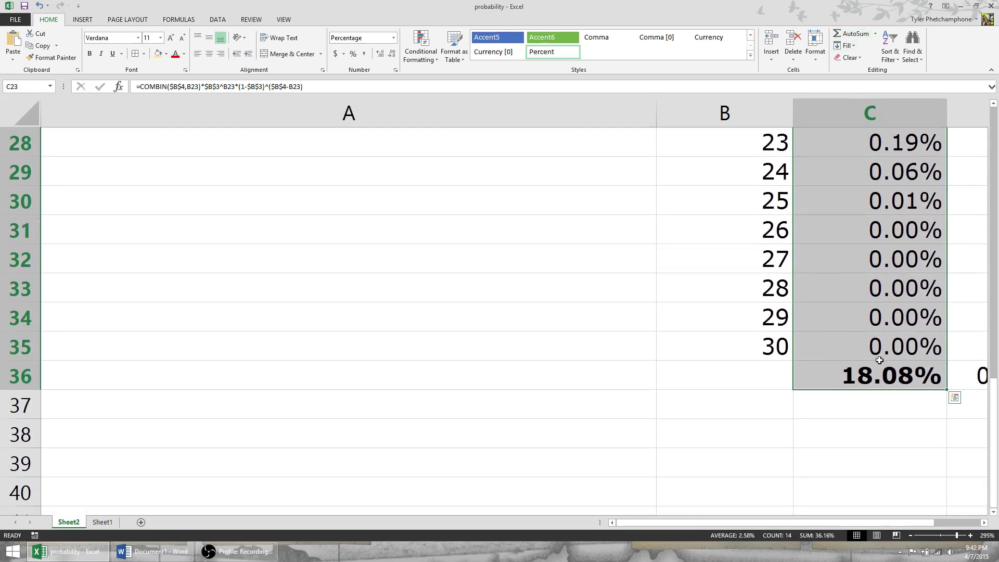
pyautogui.click(859, 373)
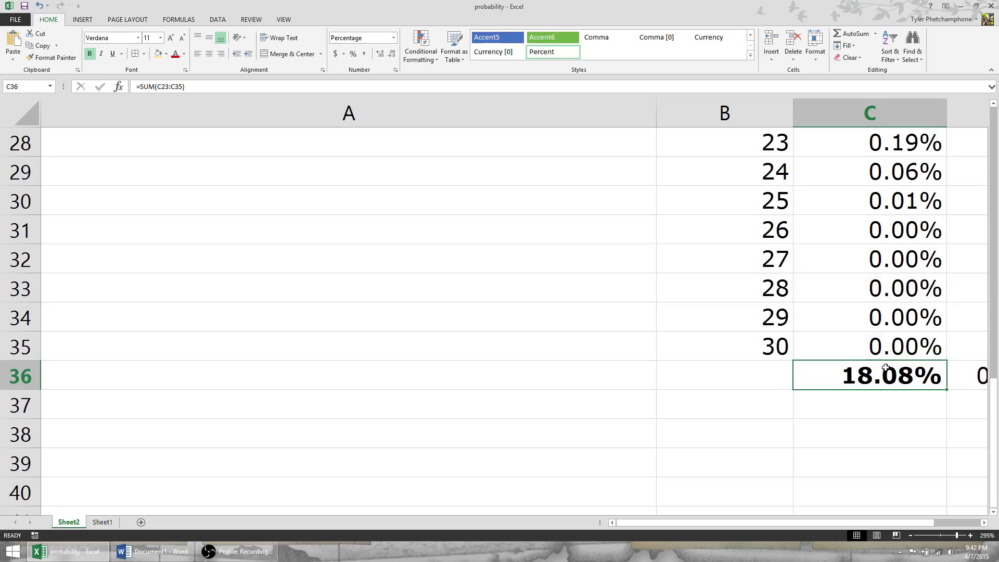
# Set the probability of the color appearing in B3 to 1/3
pyautogui.scroll(2, 865, 348)
pyautogui.scroll(5, 864, 349)
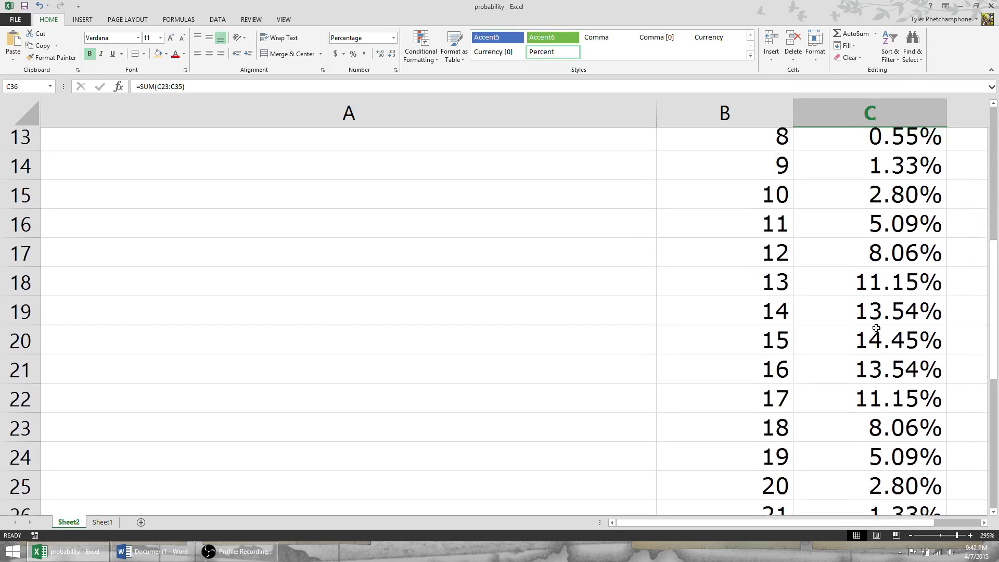
pyautogui.scroll(3, 848, 339)
pyautogui.click(451, 285)
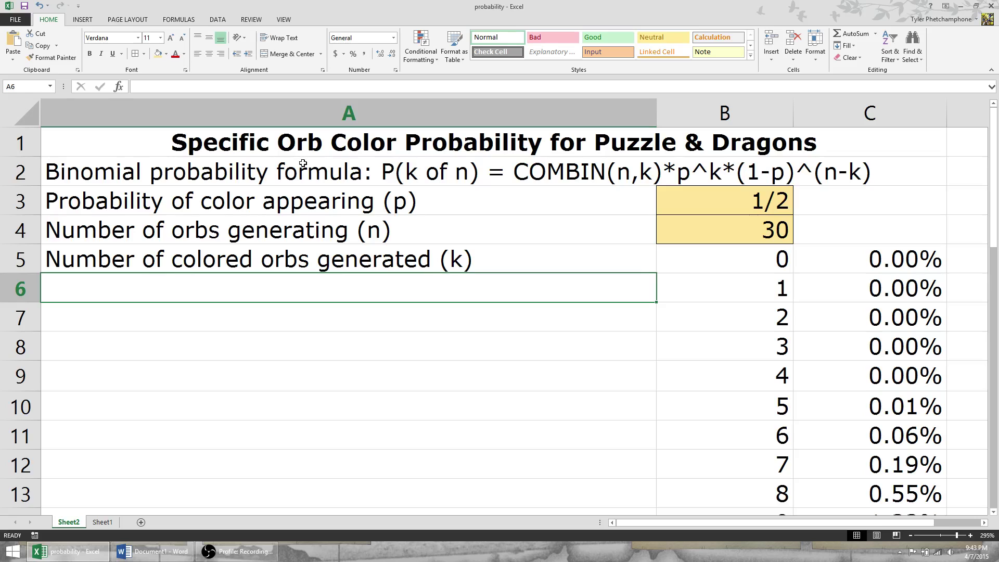
pyautogui.click(672, 203)
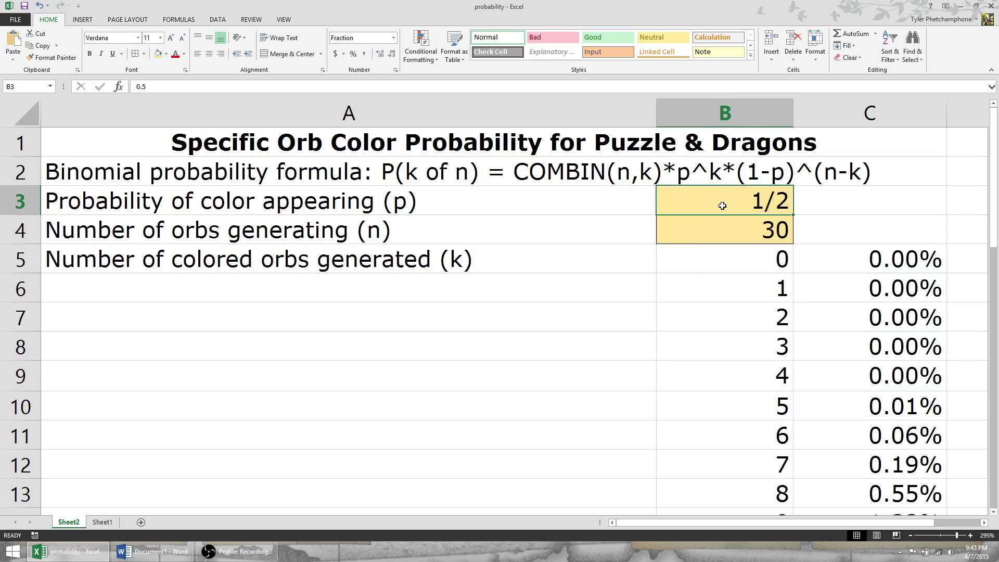
pyautogui.press('F2')
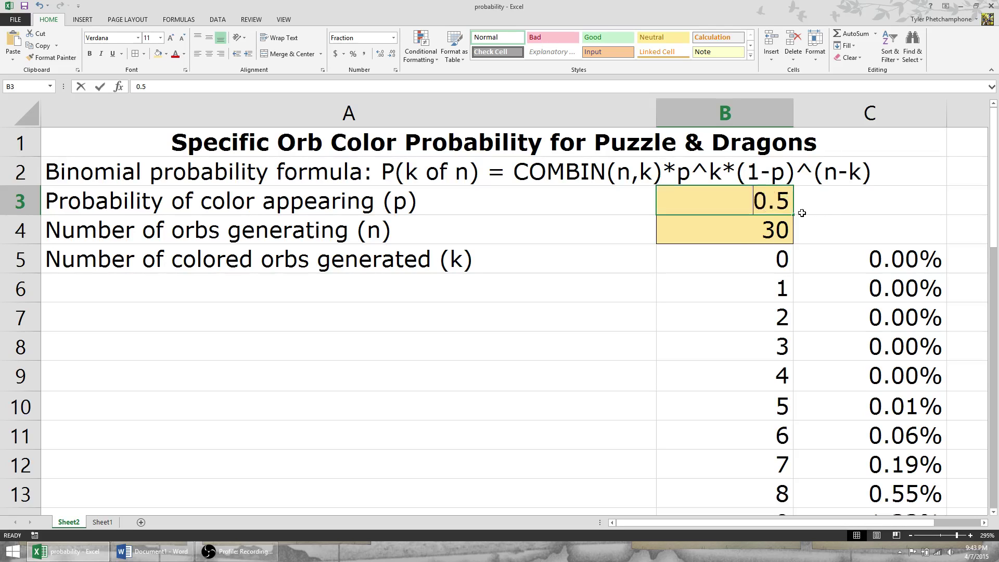
pyautogui.press('BackSpace')
pyautogui.press('BackSpace')
pyautogui.press('BackSpace')
pyautogui.write('1/3')
pyautogui.press('Return')
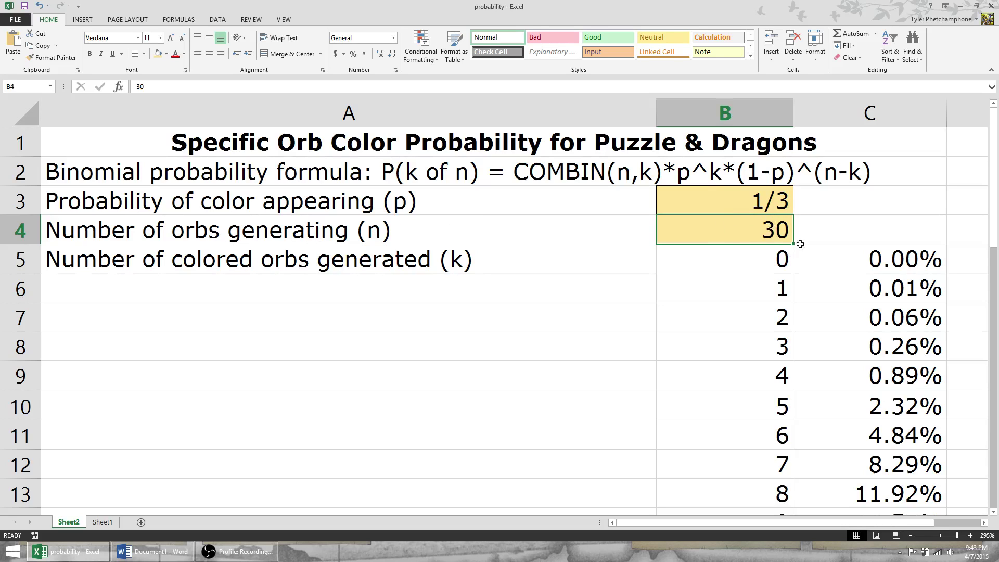
# Replace the total in C36 with =SUM(C15:C35) to add the probabilities of 10 or more orbs
pyautogui.scroll(-3, 803, 237)
pyautogui.click(799, 267)
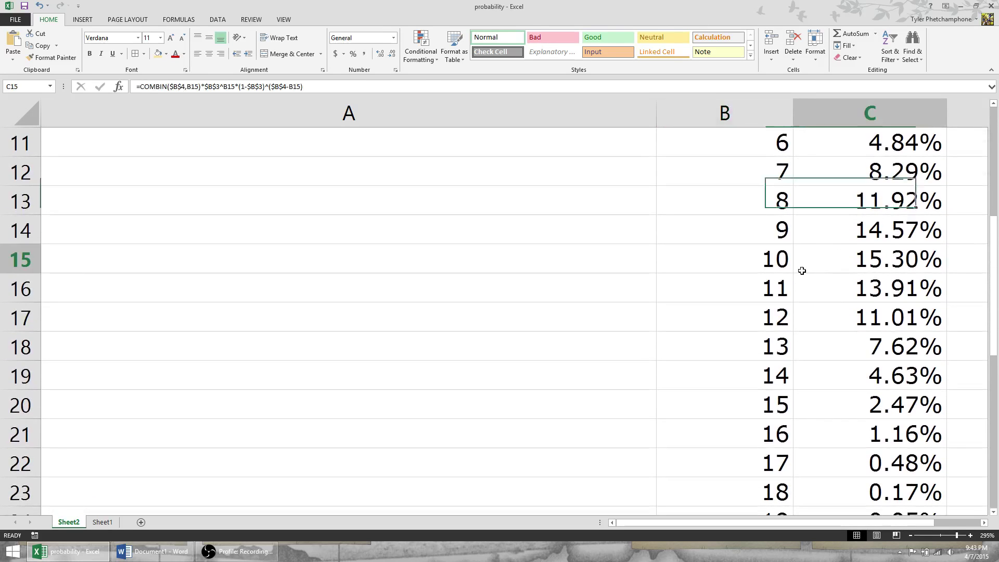
pyautogui.click(757, 262)
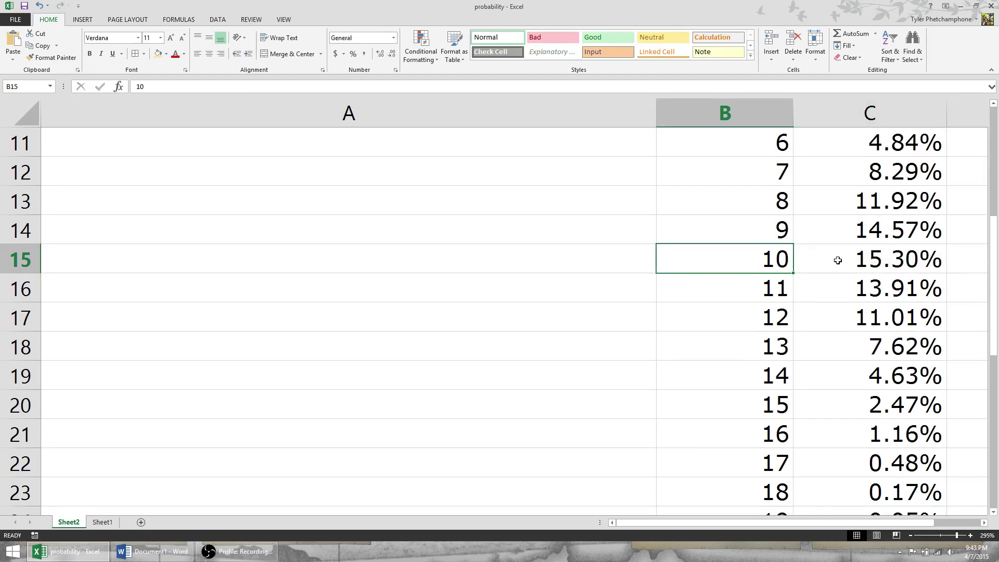
pyautogui.click(801, 259)
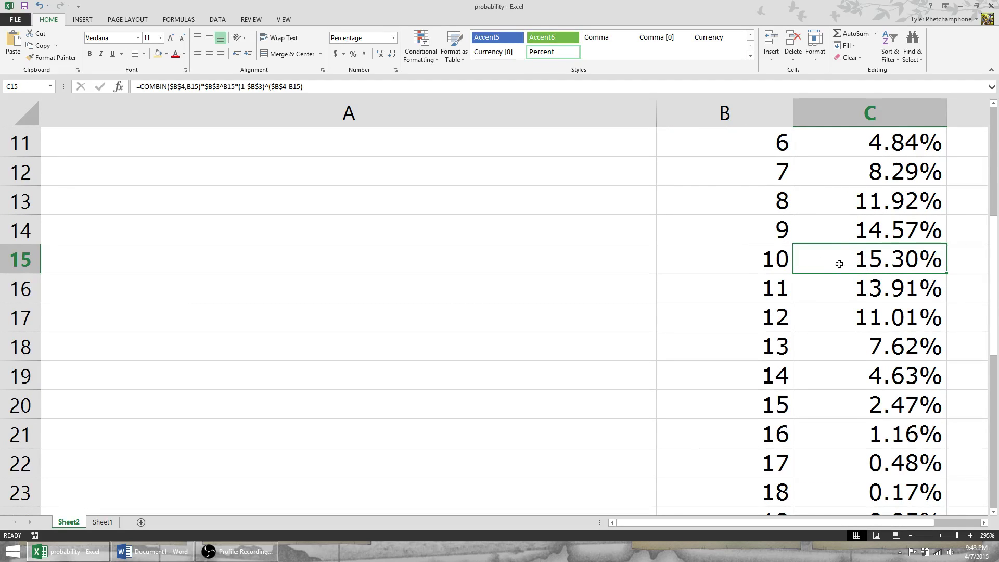
pyautogui.scroll(2, 845, 261)
pyautogui.scroll(-2, 849, 261)
pyautogui.scroll(-2, 843, 310)
pyautogui.scroll(2, 841, 291)
pyautogui.moveTo(841, 286); pyautogui.dragTo(859, 552)
pyautogui.scroll(3, 872, 210)
pyautogui.scroll(-5, 871, 209)
pyautogui.click(852, 329)
pyautogui.click(864, 334)
pyautogui.click(874, 328)
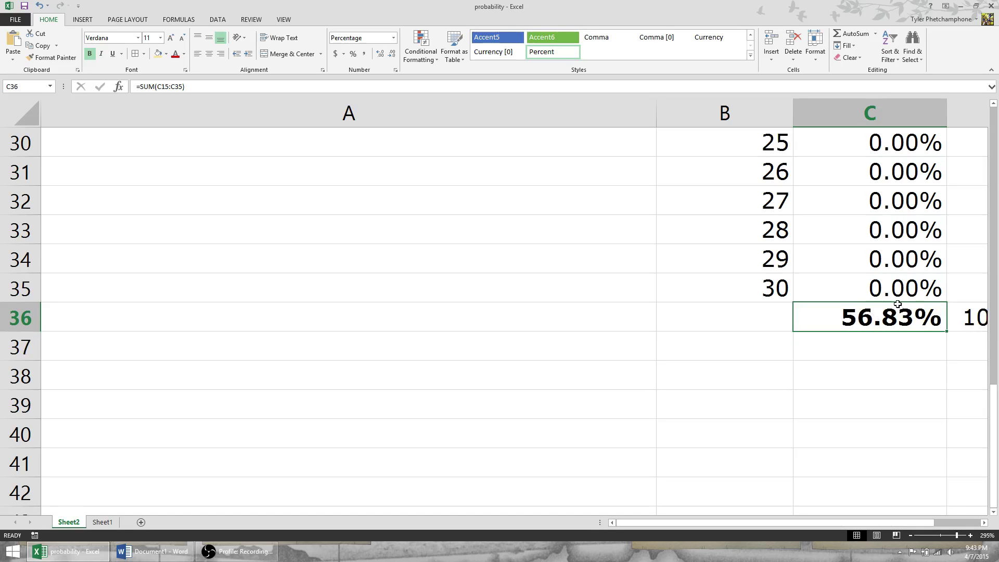
# Set the probability of the color appearing in B3 to 1/6
pyautogui.scroll(10, 566, 290)
pyautogui.click(307, 289)
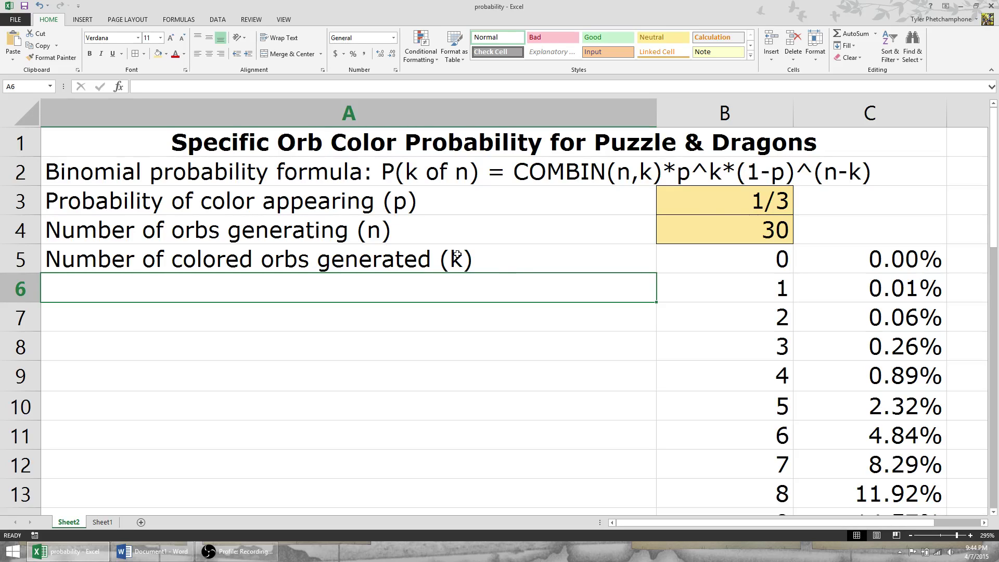
pyautogui.click(695, 216)
pyautogui.write('1/6')
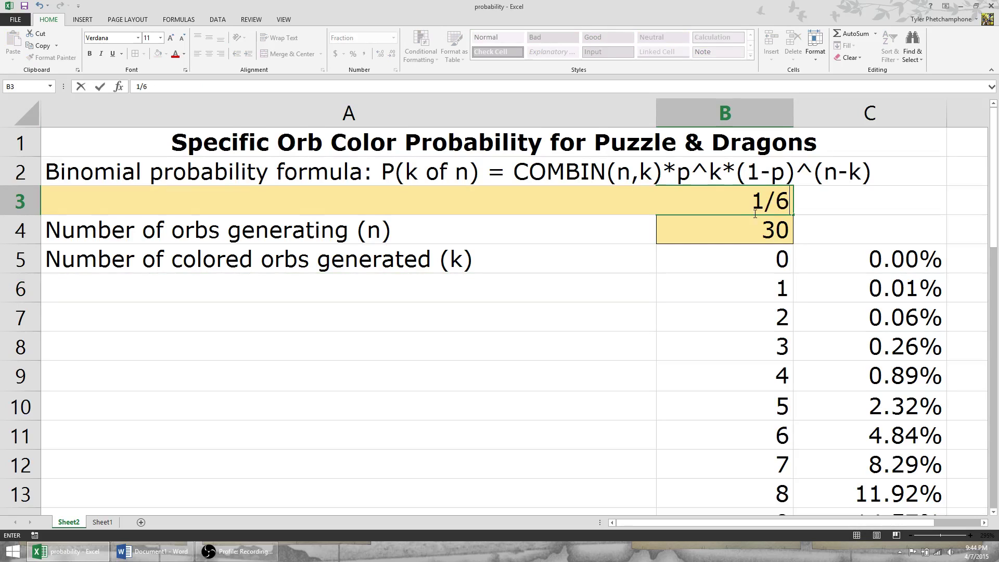
pyautogui.press('Return')
pyautogui.click(781, 203)
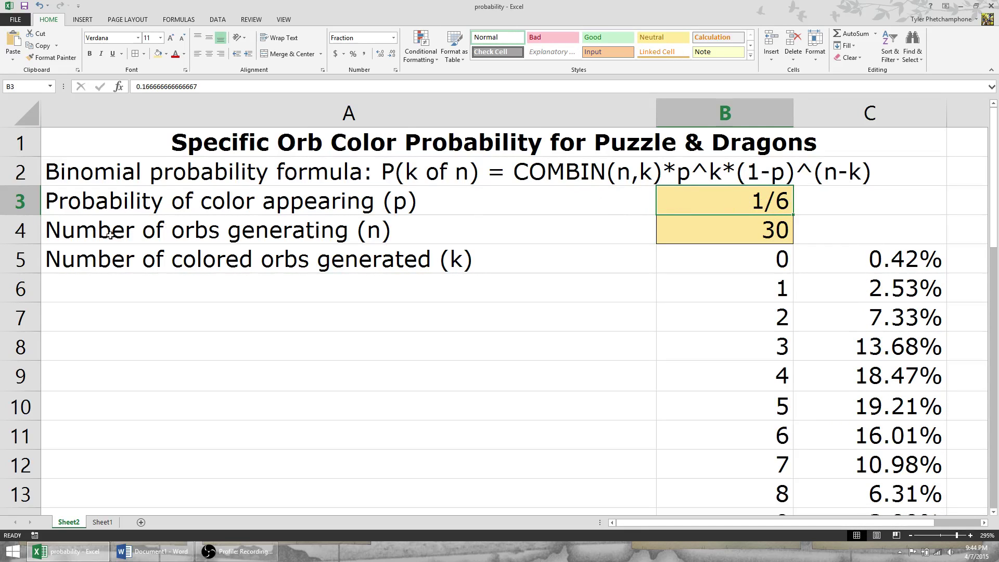
# Set the number of orbs generating in B4 to 3 and check the combined probability in C7:C8
pyautogui.click(781, 231)
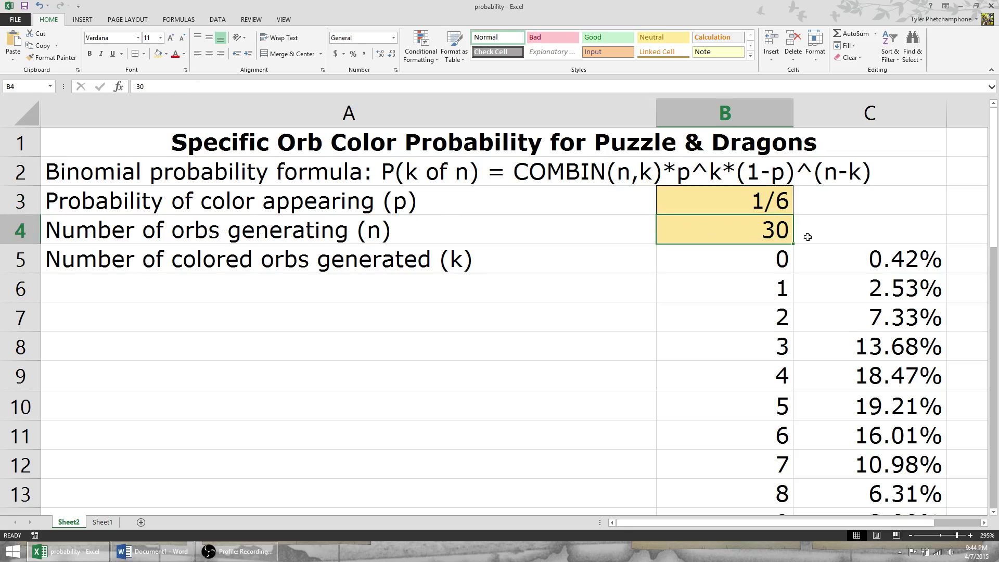
pyautogui.write('3')
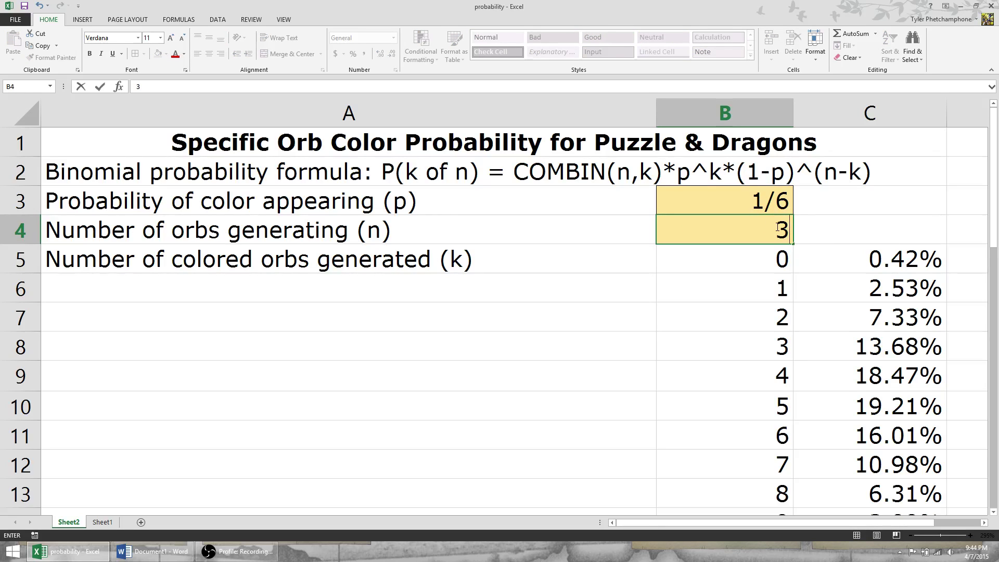
pyautogui.press('Return')
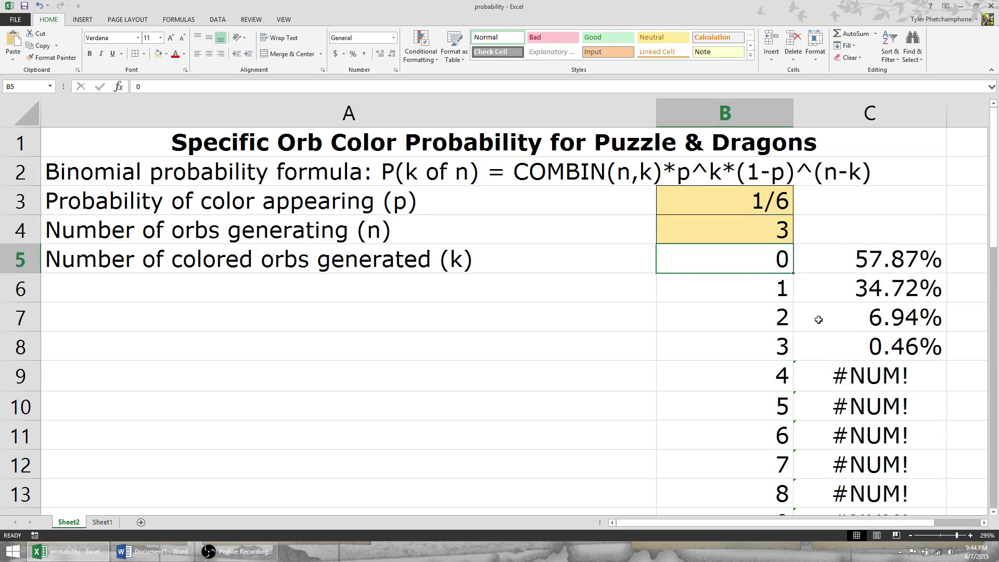
pyautogui.click(859, 316)
pyautogui.moveTo(880, 317); pyautogui.dragTo(884, 343)
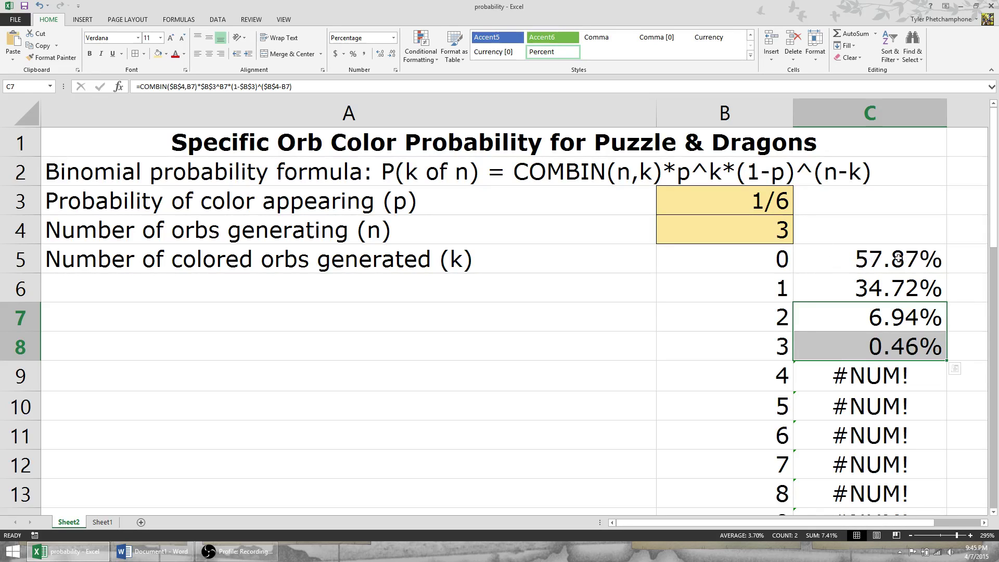
# Set the number of orbs generating in B4 to 6 and check the combined probability in C7:C11
pyautogui.click(766, 236)
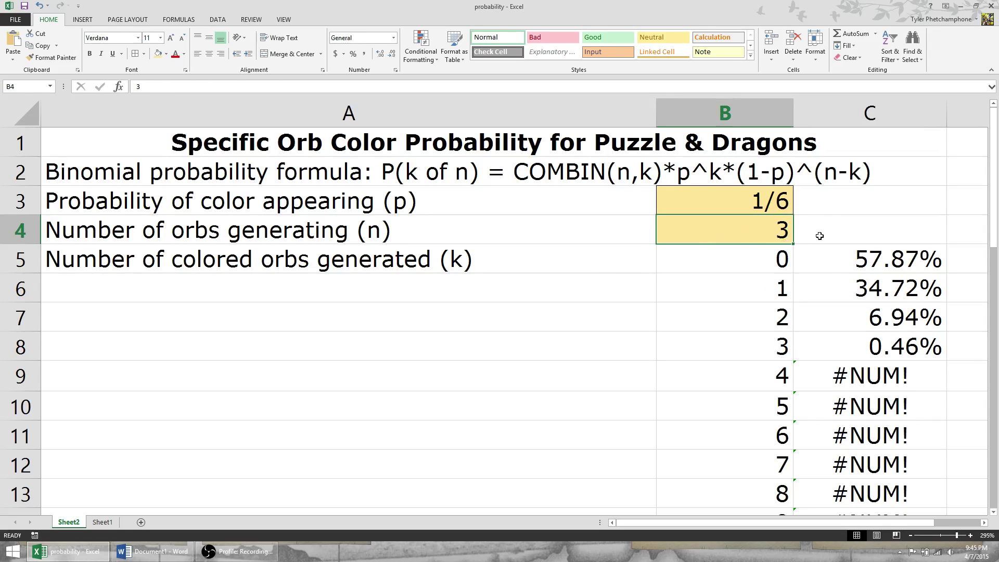
pyautogui.write('6')
pyautogui.press('Return')
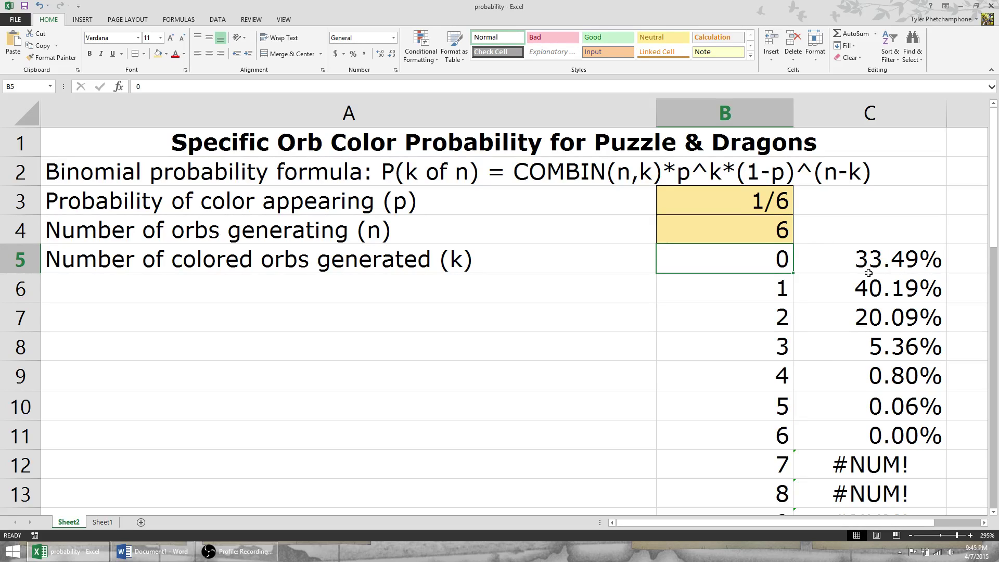
pyautogui.moveTo(850, 308); pyautogui.dragTo(841, 435)
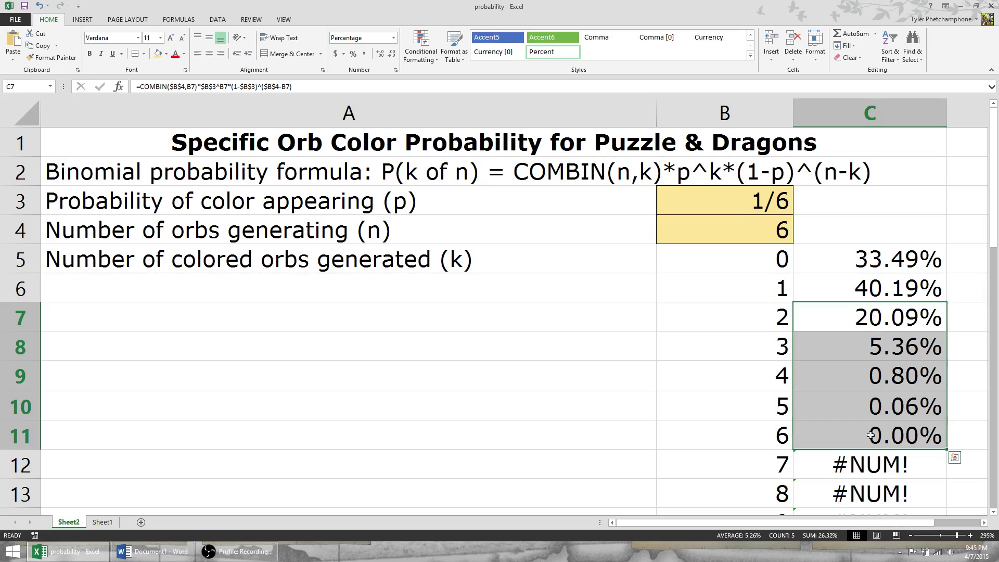
pyautogui.click(888, 267)
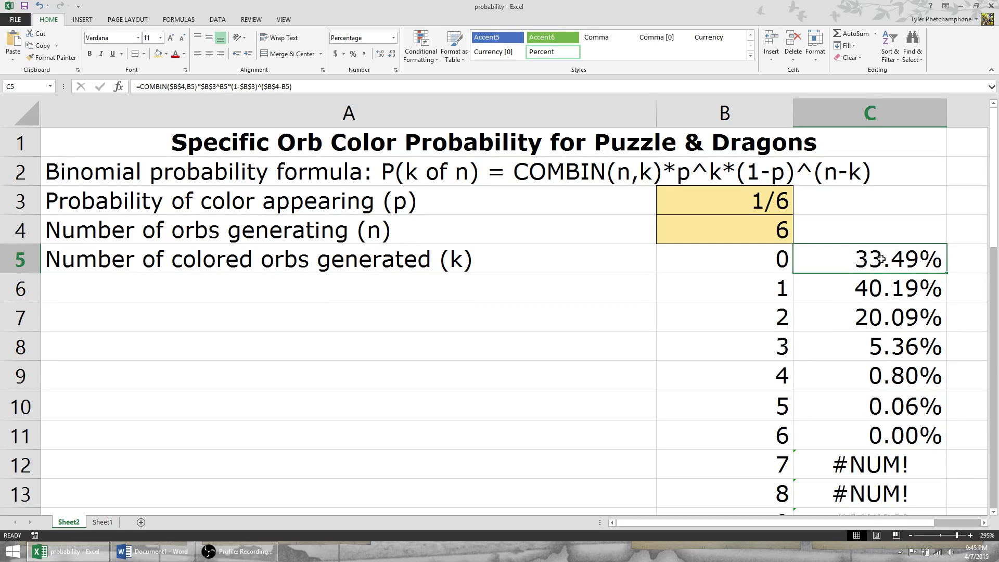
# Set the number of orbs generating in B4 to 9
pyautogui.click(783, 230)
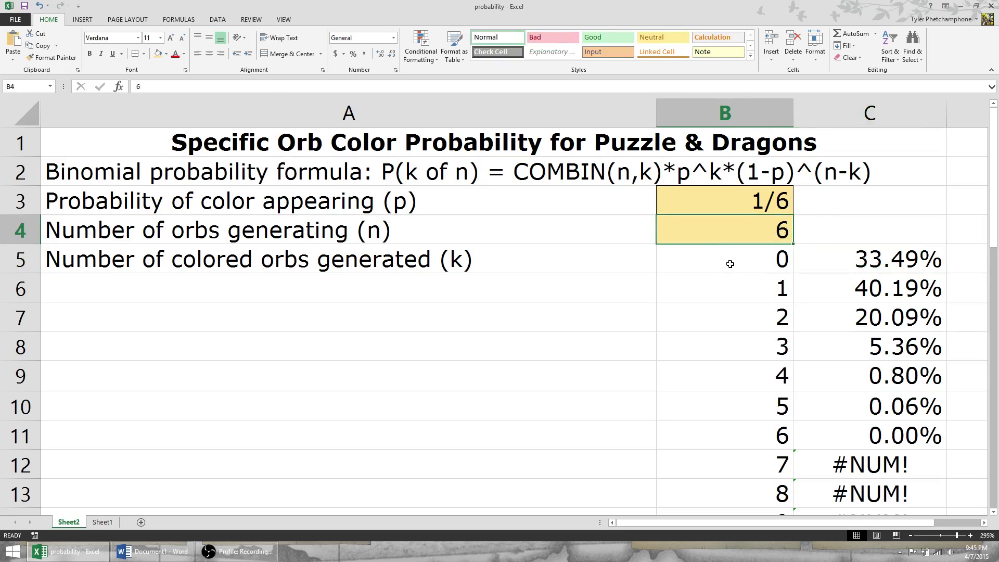
pyautogui.write('9')
pyautogui.press('Return')
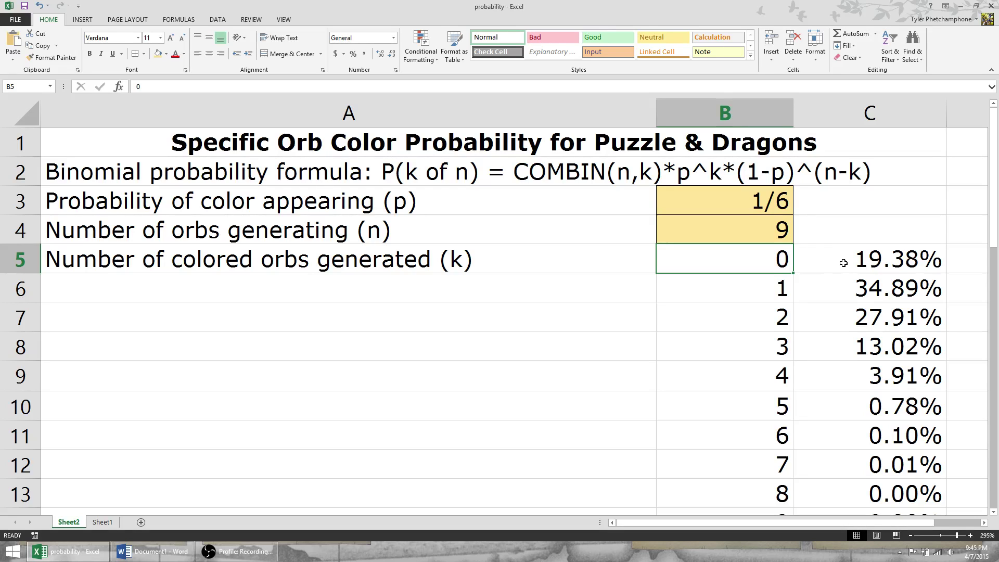
# Check the combined probability of generating two or more colored orbs in C7:C14
pyautogui.moveTo(833, 313); pyautogui.dragTo(887, 409)
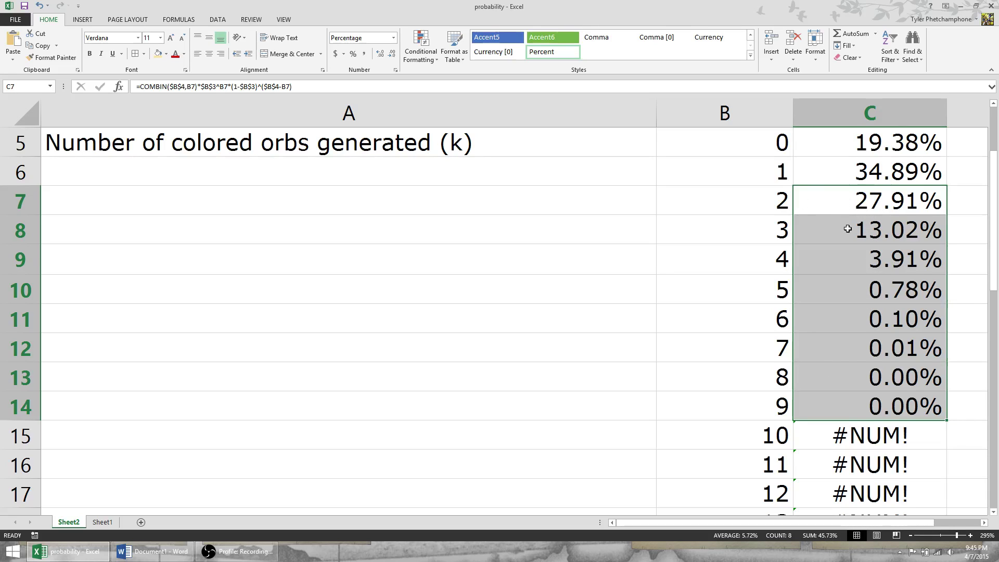
# Set the number of orbs generating in B4 to 12 and check the combined probability in C7:C17
pyautogui.scroll(2, 848, 229)
pyautogui.click(781, 229)
pyautogui.write('12')
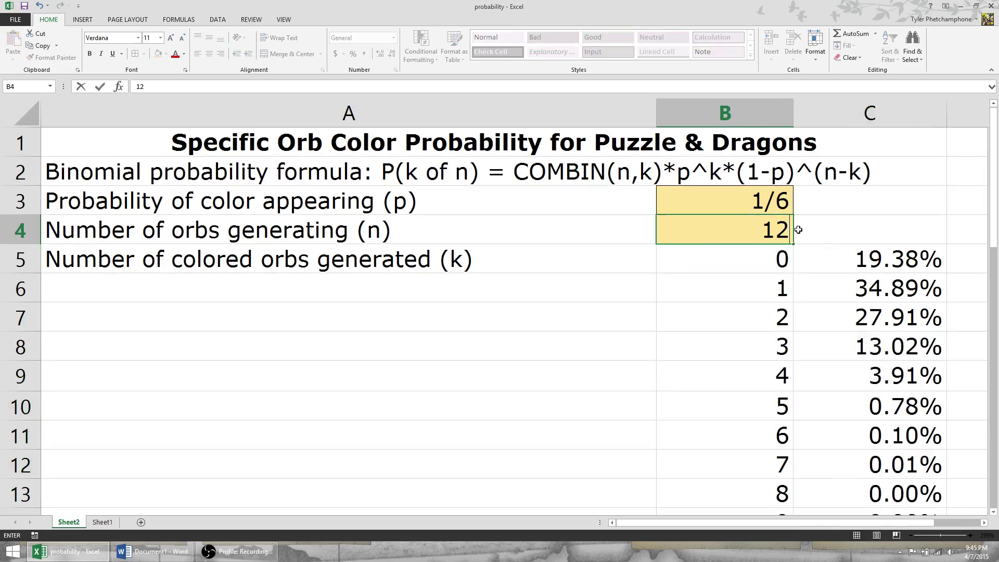
pyautogui.press('Return')
pyautogui.scroll(-2, 819, 253)
pyautogui.scroll(-1, 819, 253)
pyautogui.moveTo(830, 173); pyautogui.dragTo(848, 468)
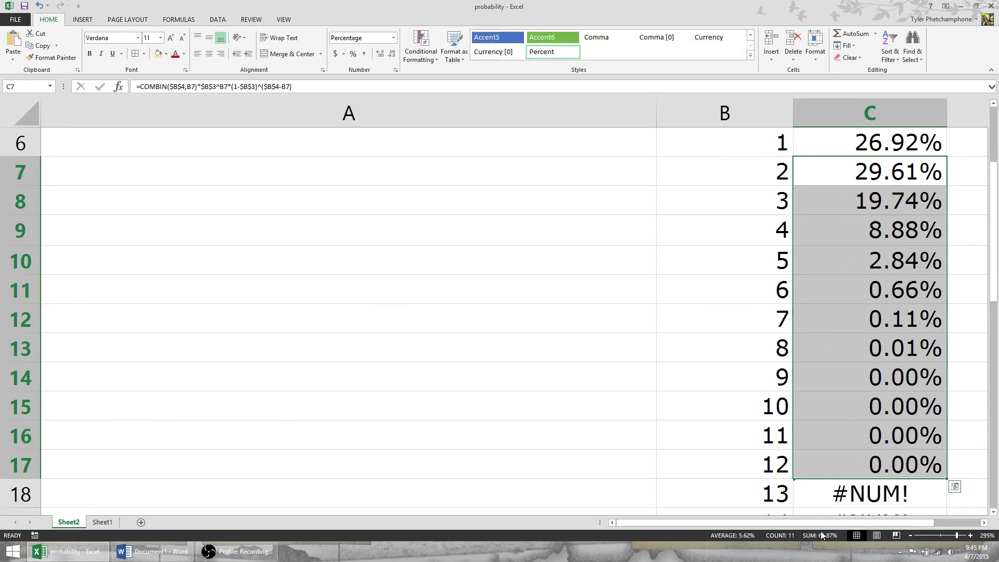
pyautogui.scroll(2, 730, 268)
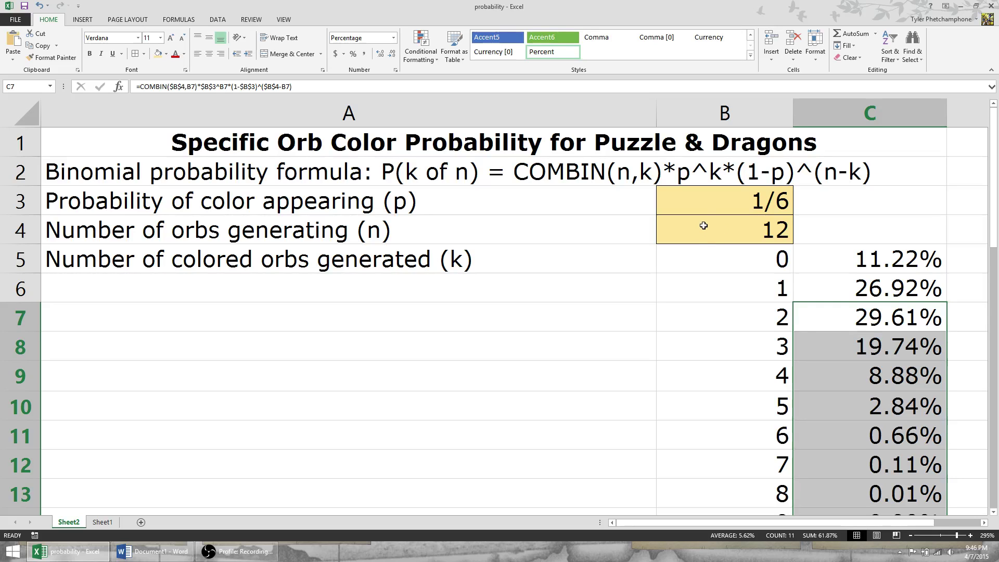
pyautogui.scroll(-2, 857, 428)
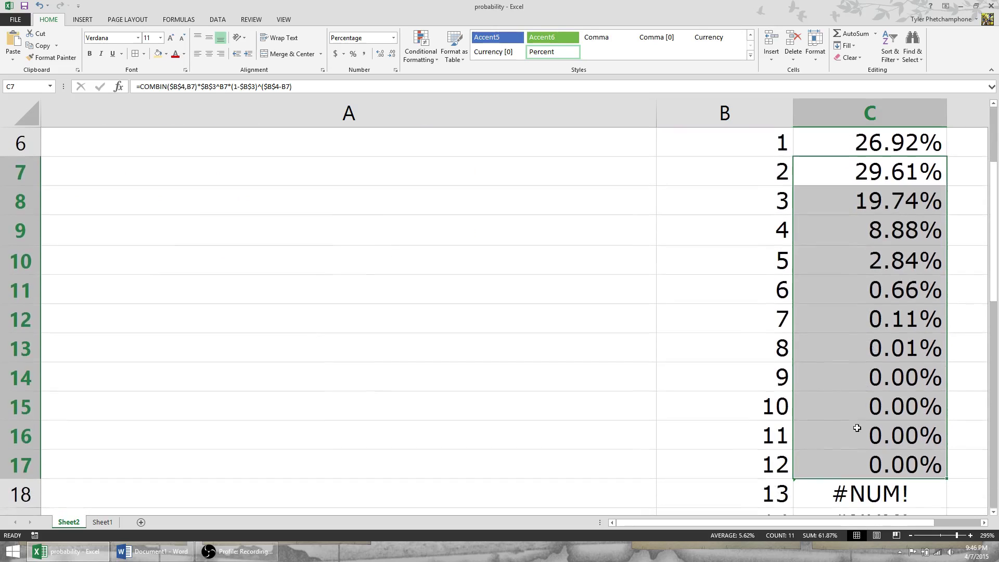
pyautogui.scroll(2, 687, 301)
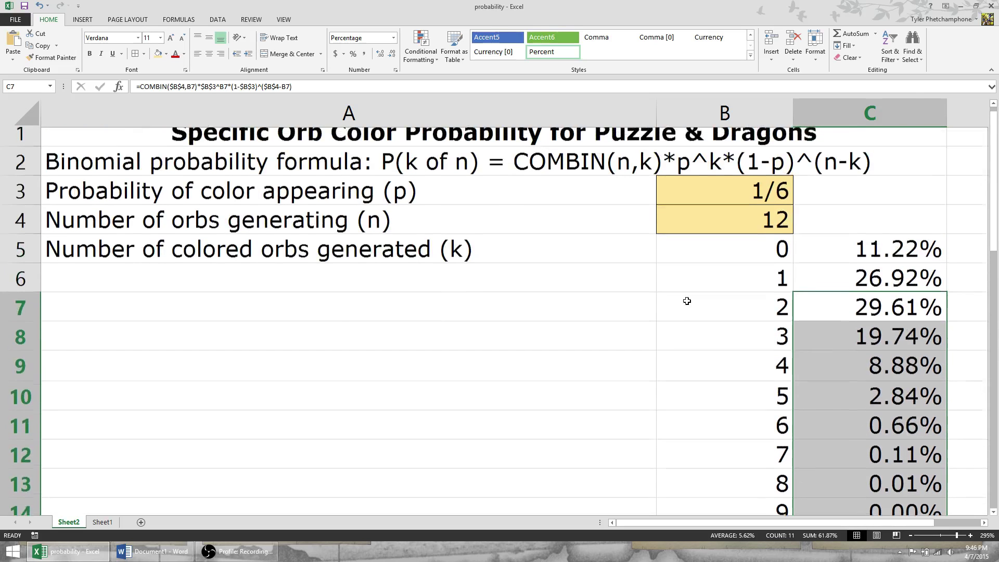